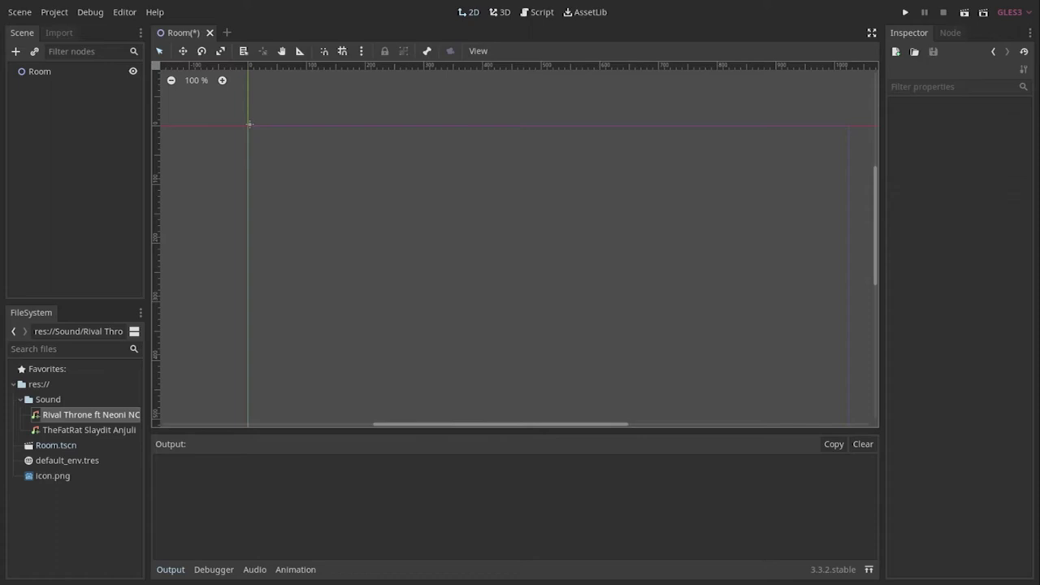
Step: Add a Panel node under Room and stretch it to about 971 × 484
left_click(80, 154)
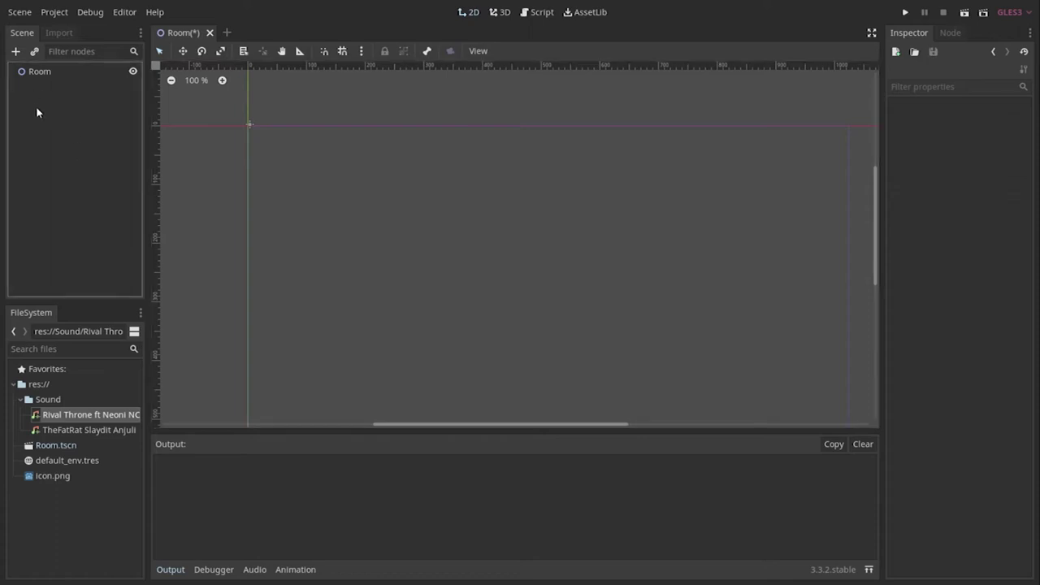
left_click(15, 52)
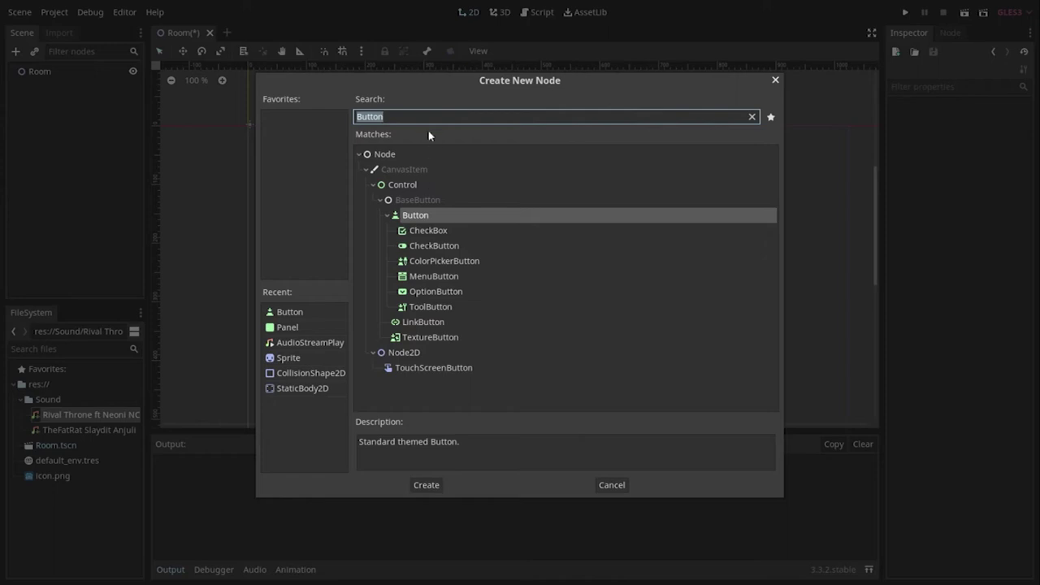
type("Panel")
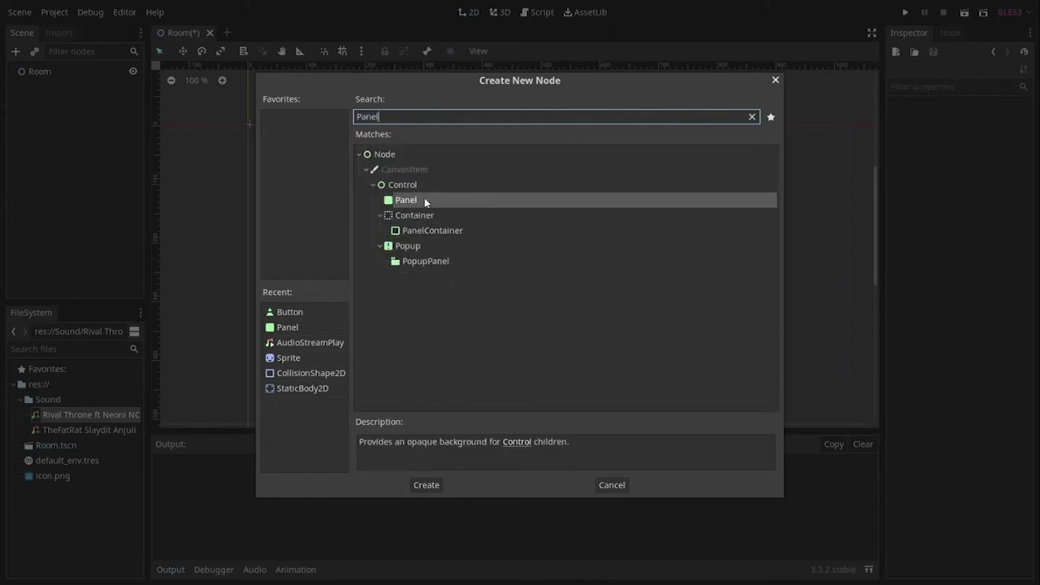
double_click(411, 201)
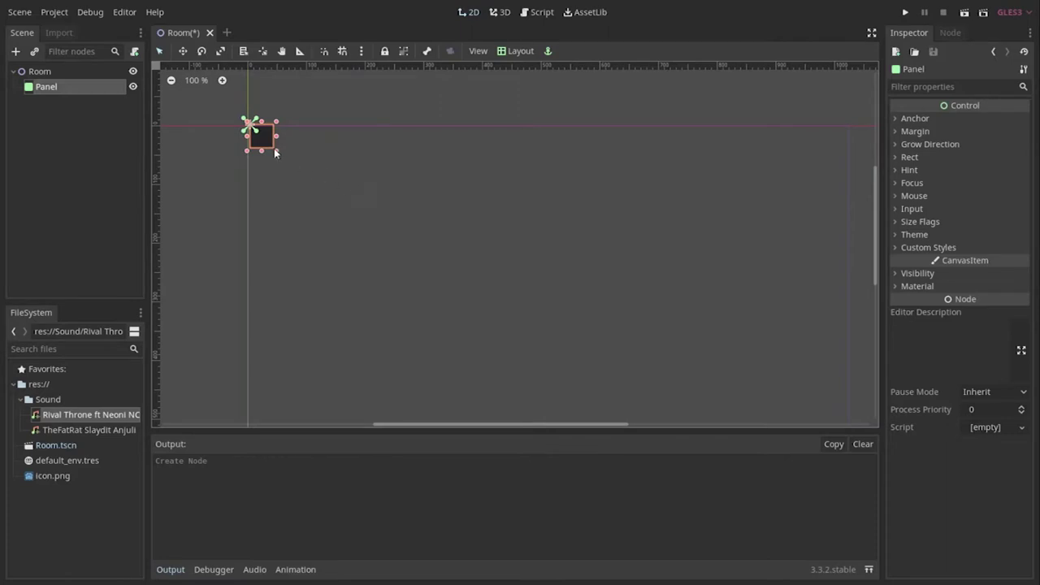
mouse_move(277, 151)
left_mouse_down()
mouse_move(787, 409)
mouse_move(823, 413)
left_mouse_up()
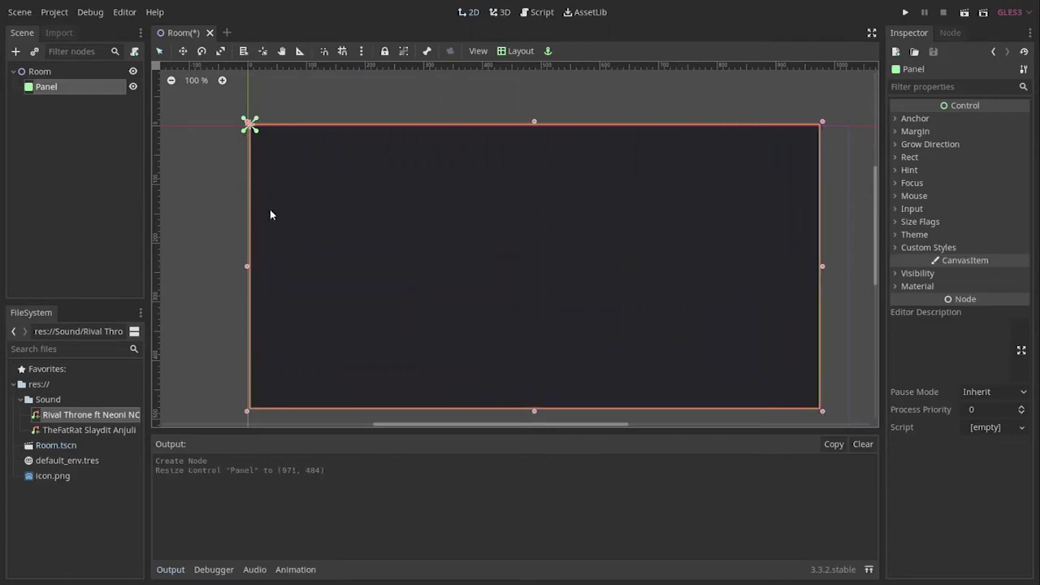
left_click(79, 125)
Step: Add a Button node as a child of the Panel
left_click(55, 86)
left_click(49, 119)
left_click(44, 90)
left_click(36, 112)
left_click(31, 89)
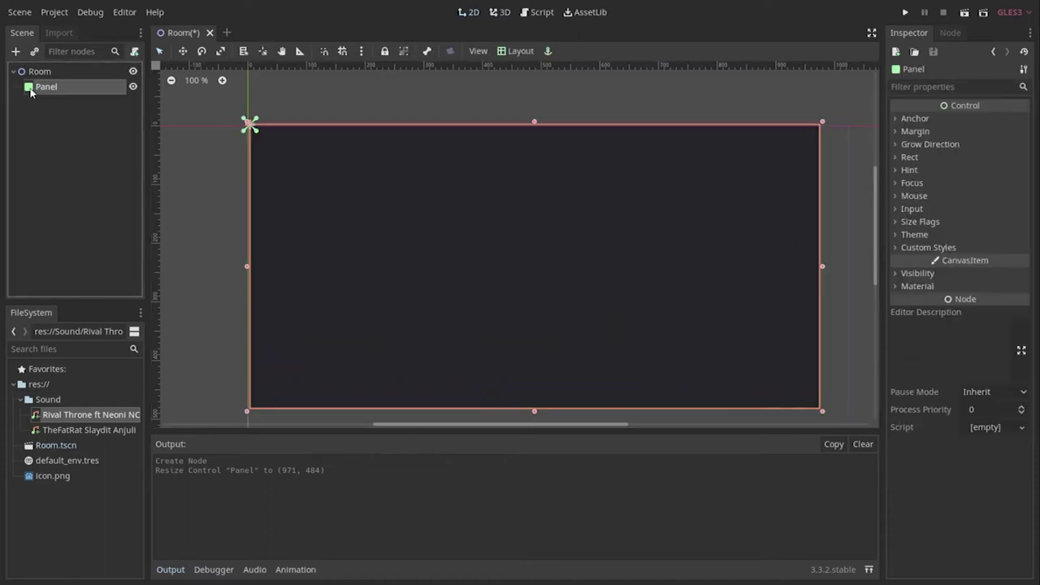
left_click(16, 51)
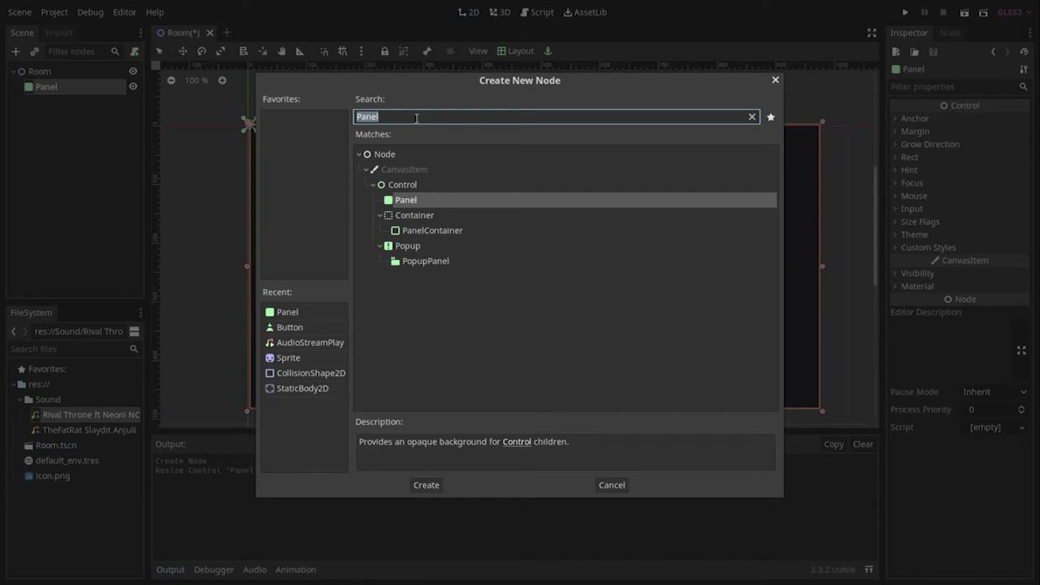
type("Bu")
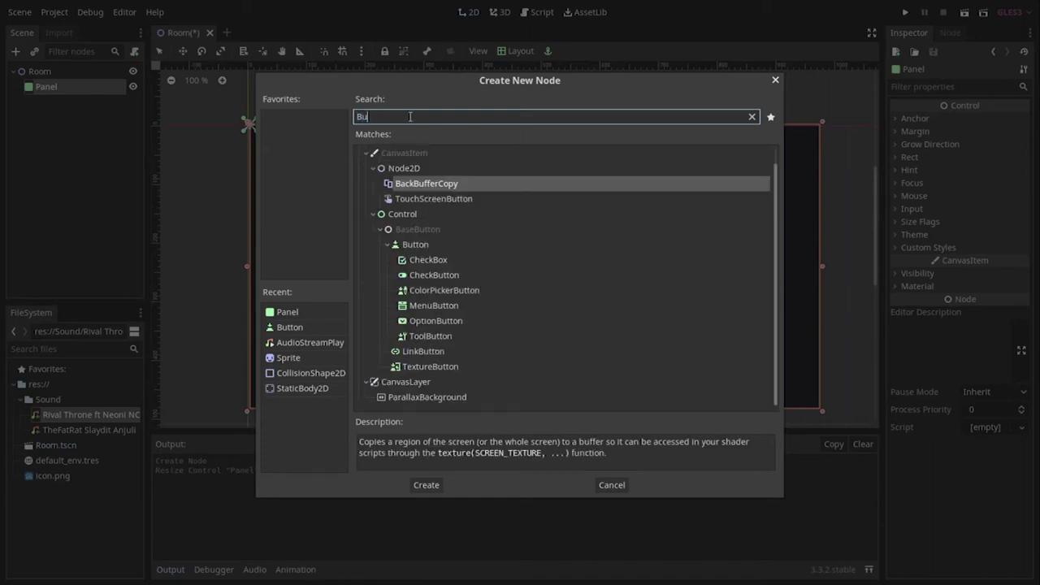
type("tton")
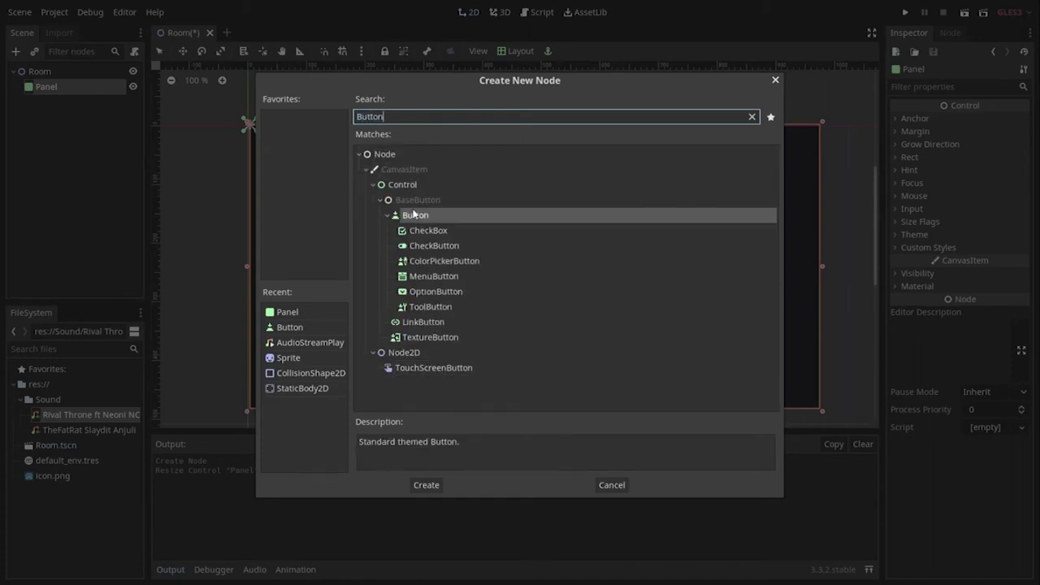
double_click(414, 215)
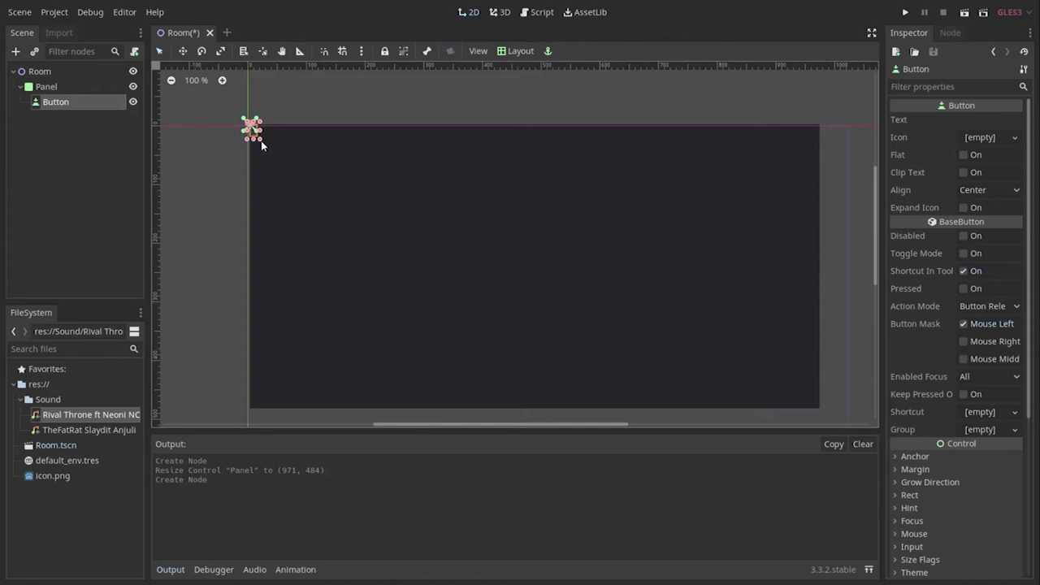
Step: Resize the Button, move it onto the panel, and set its text to 'Play Throne'
left_click_drag(261, 141, 354, 198)
mouse_move(307, 160)
left_mouse_down()
mouse_move(323, 182)
mouse_move(334, 264)
left_mouse_up()
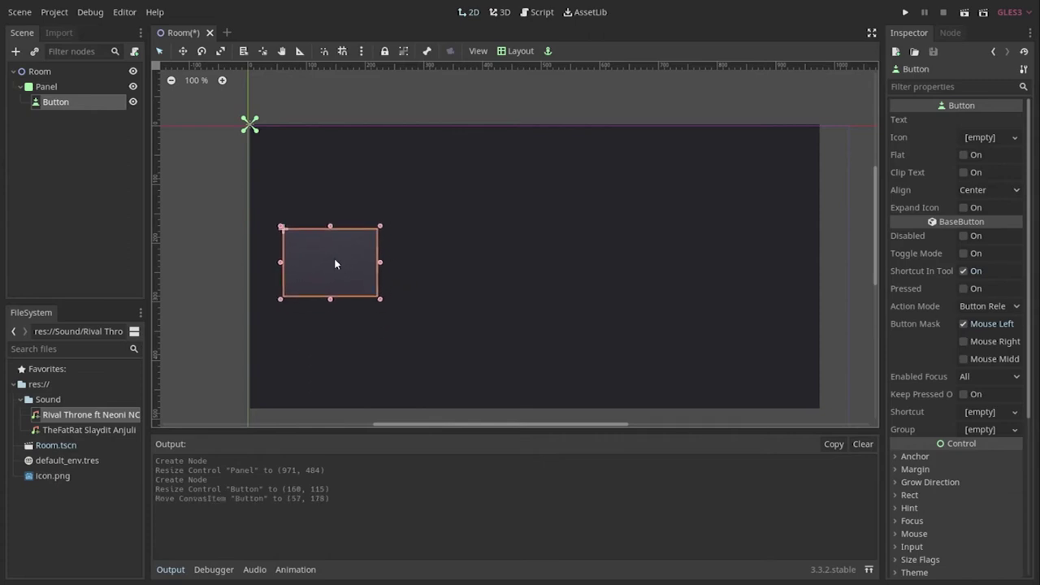
left_click(984, 119)
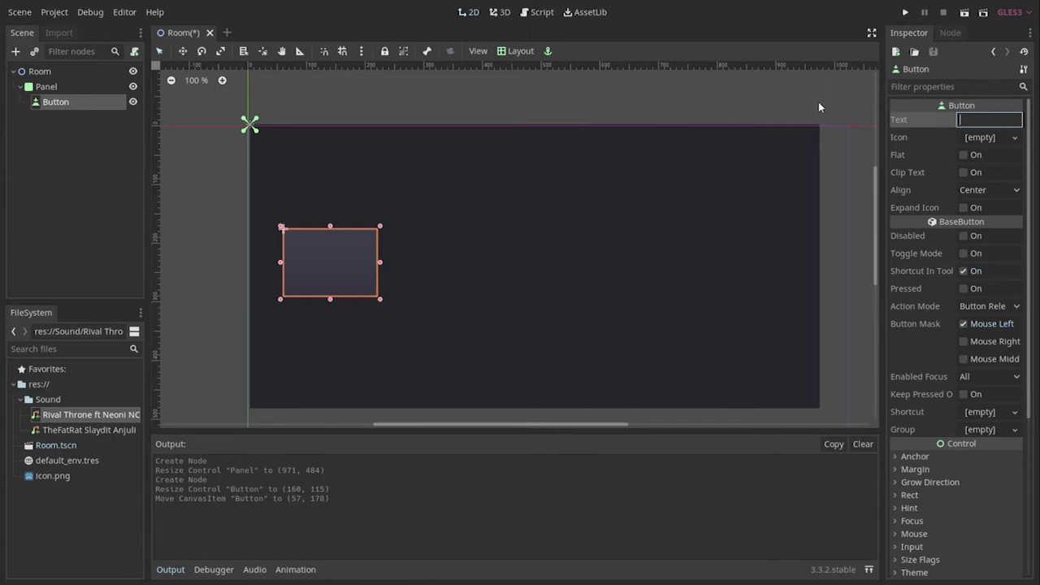
type("Play ")
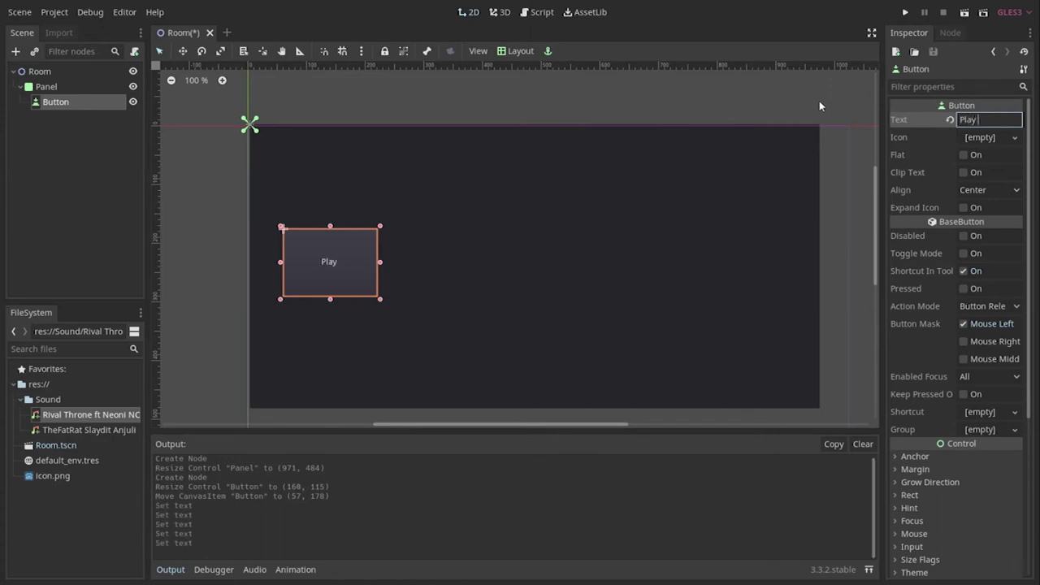
type("Throne")
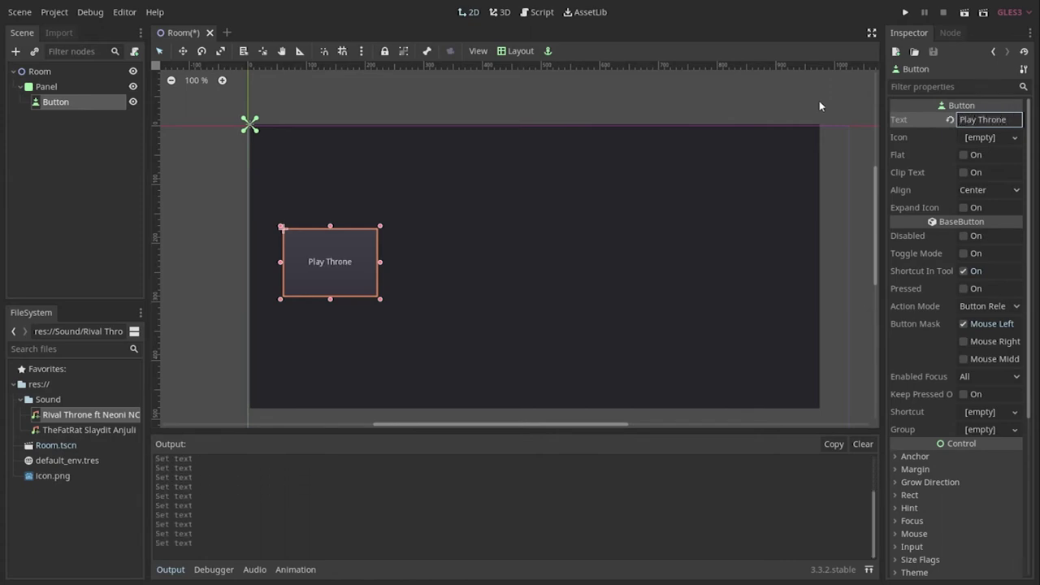
left_click(81, 186)
left_click(63, 102)
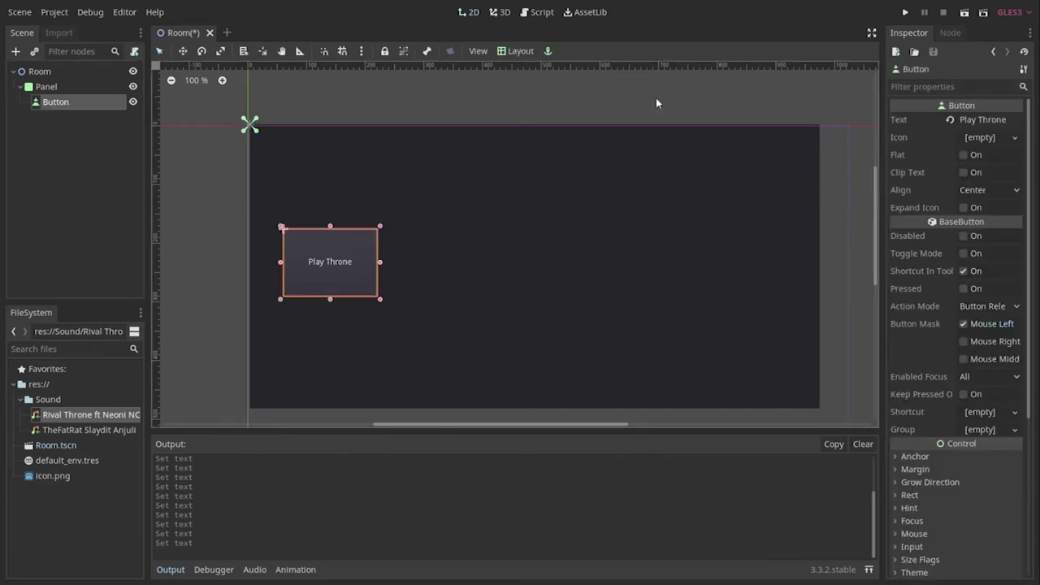
left_click(950, 32)
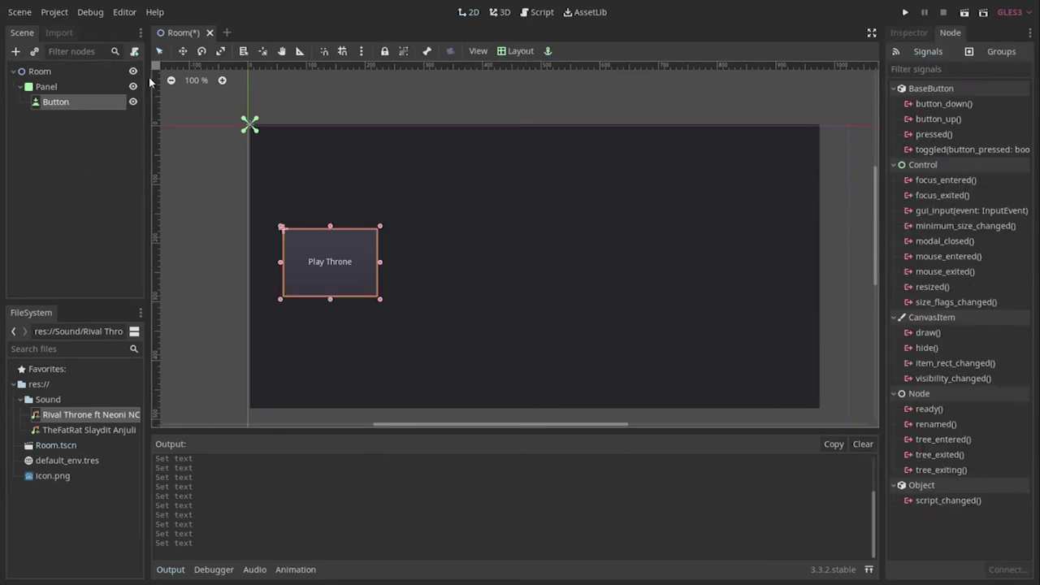
Step: Try connecting the Button's pressed() signal, then cancel because the scene has no script
left_click(71, 86)
left_click(73, 96)
left_click(73, 84)
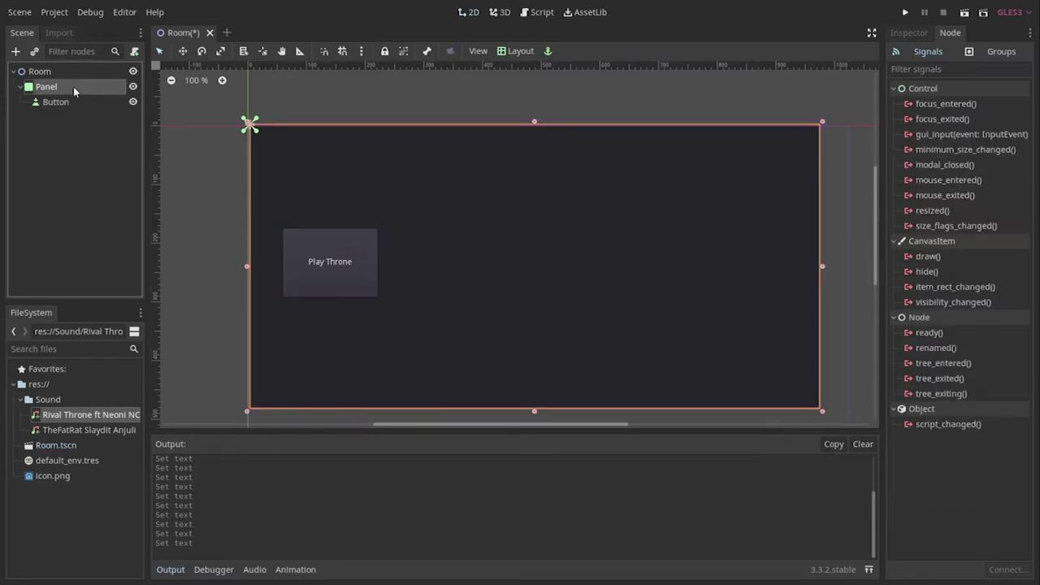
left_click(70, 102)
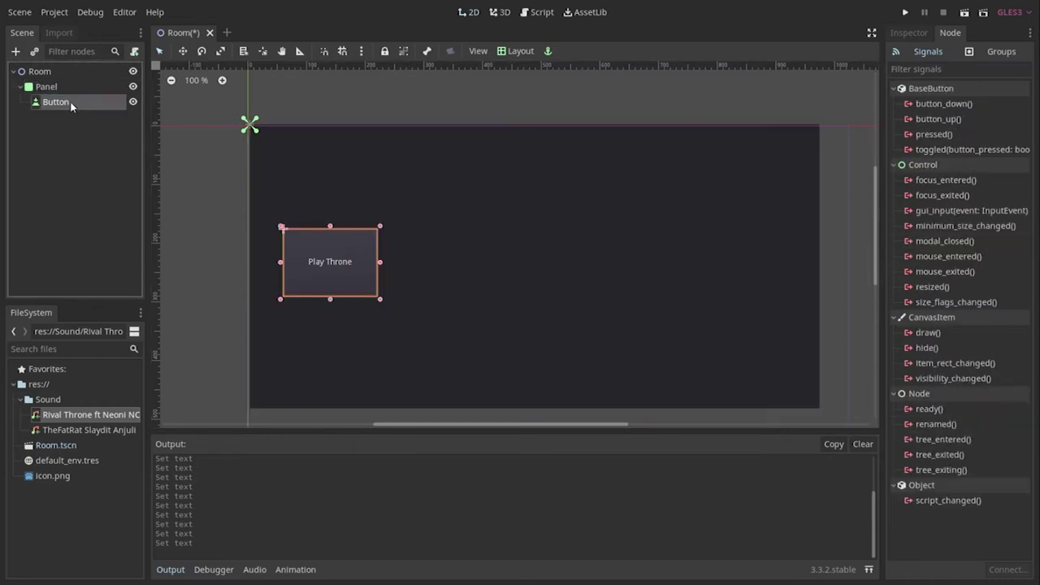
double_click(936, 134)
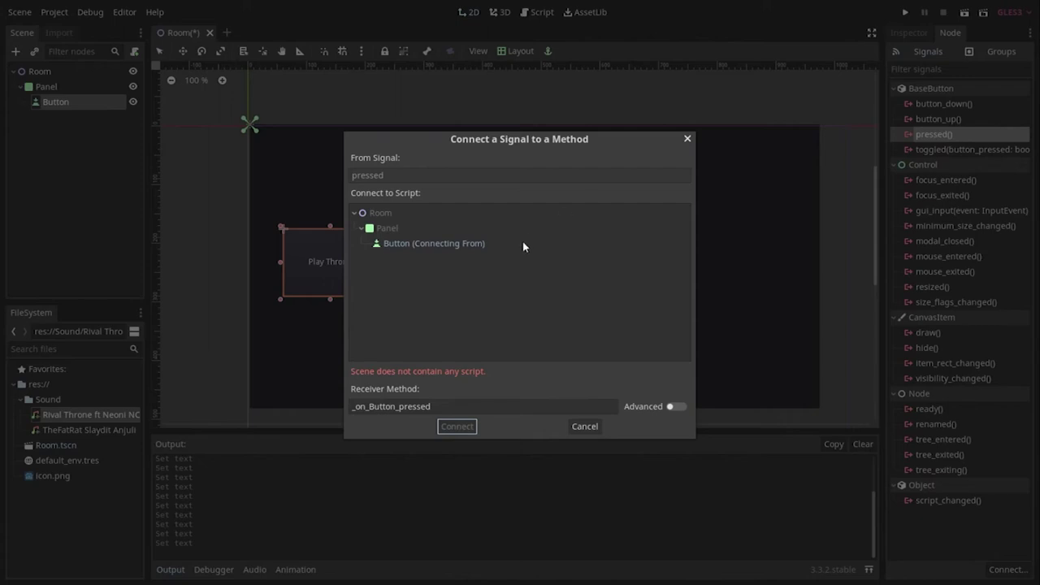
double_click(393, 230)
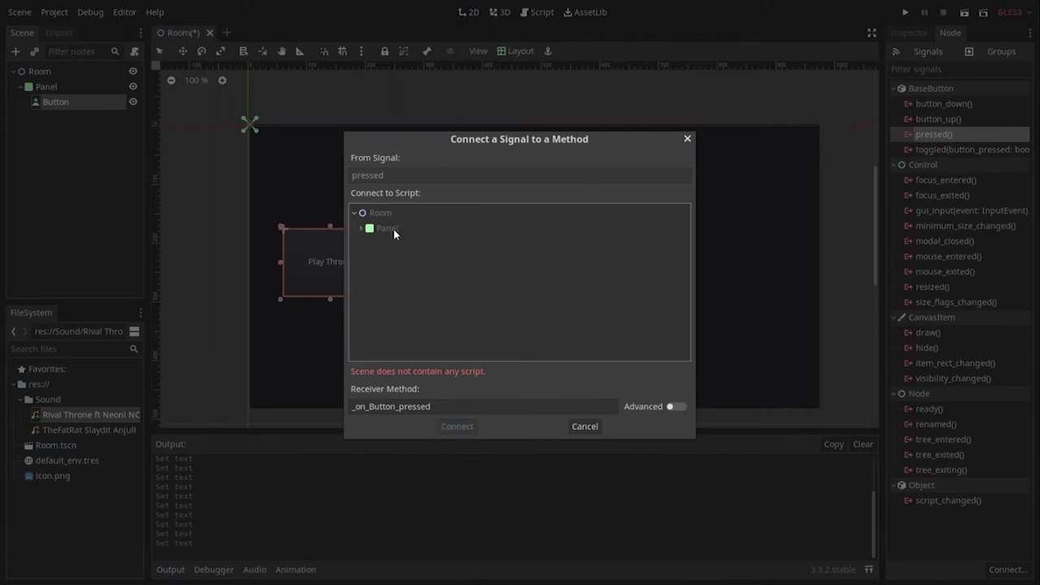
left_click(363, 230)
left_click(584, 427)
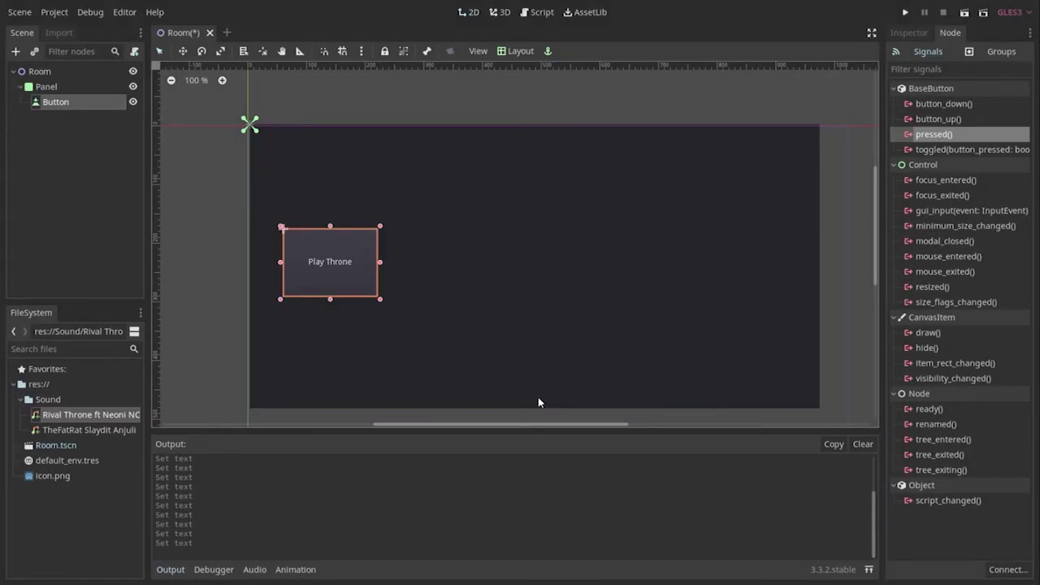
left_click(97, 88)
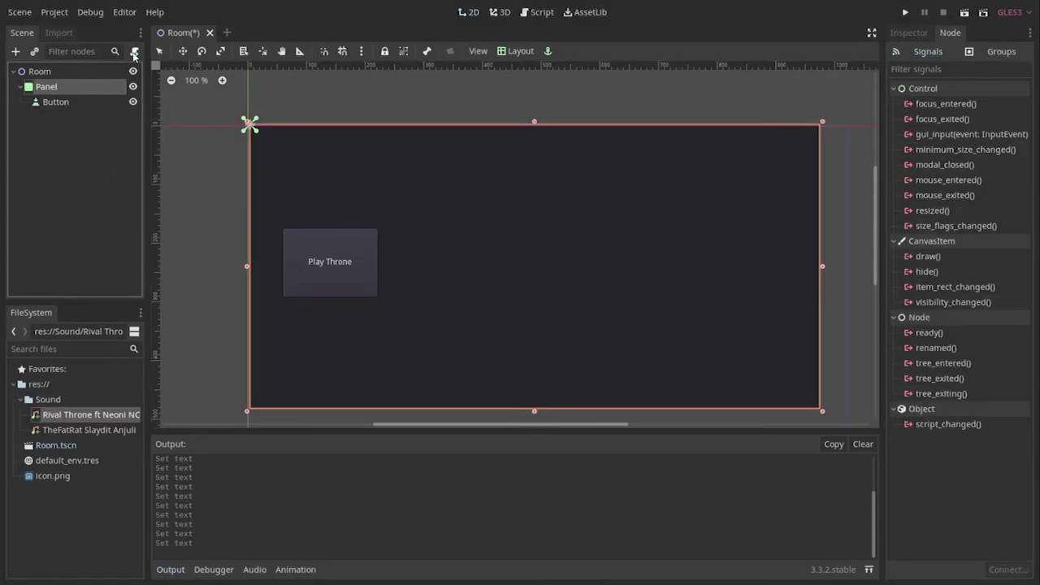
Step: Attach a new Panel.gd script to the Panel and connect the Button's pressed() signal to it
left_click(135, 52)
left_click(479, 368)
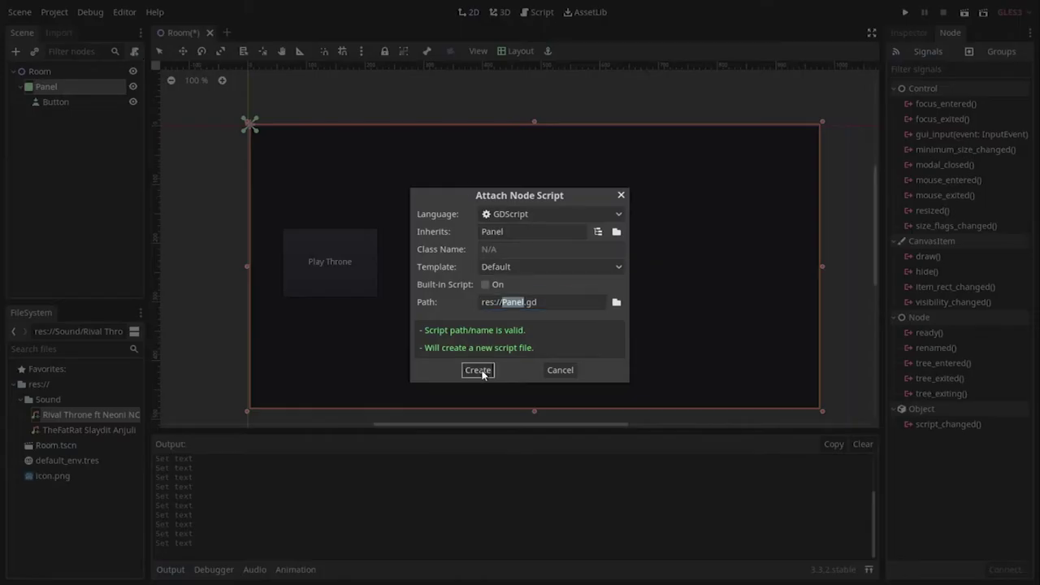
left_click(79, 101)
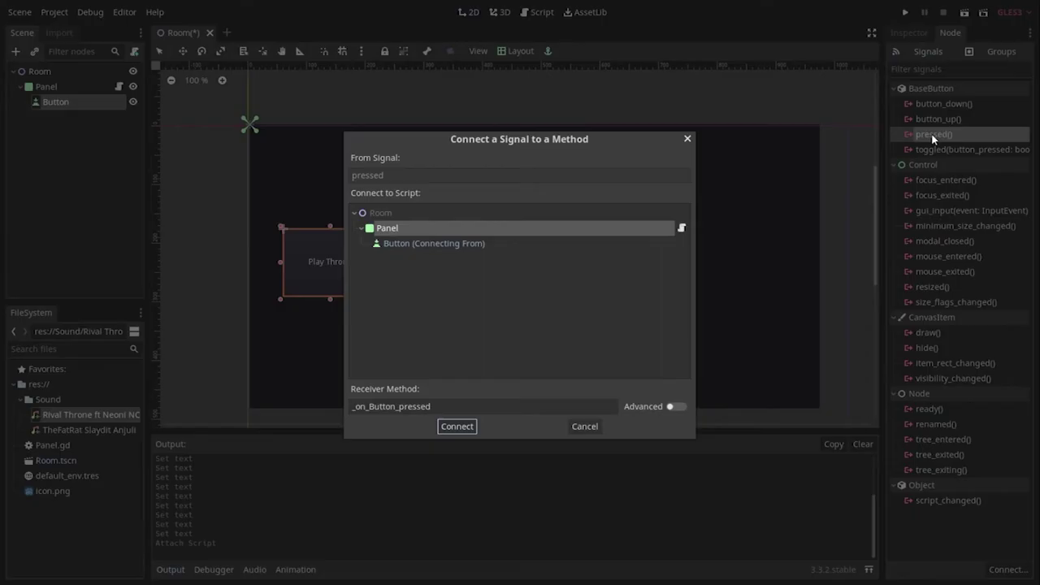
double_click(934, 135)
left_click(461, 426)
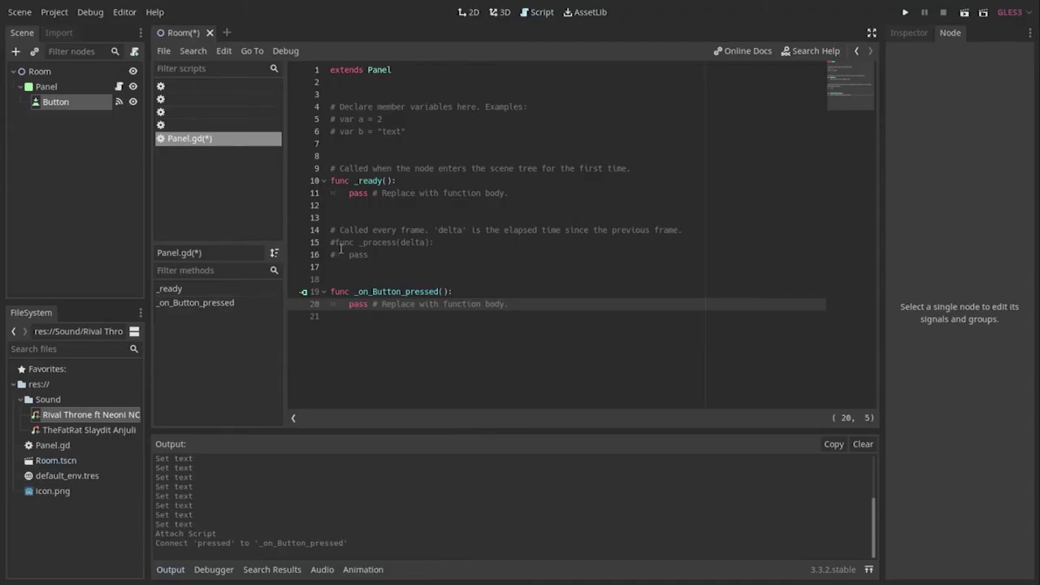
Step: Inspect the new _on_Button_pressed function name in Panel.gd, then open the Panel node's context menu
left_click(471, 294)
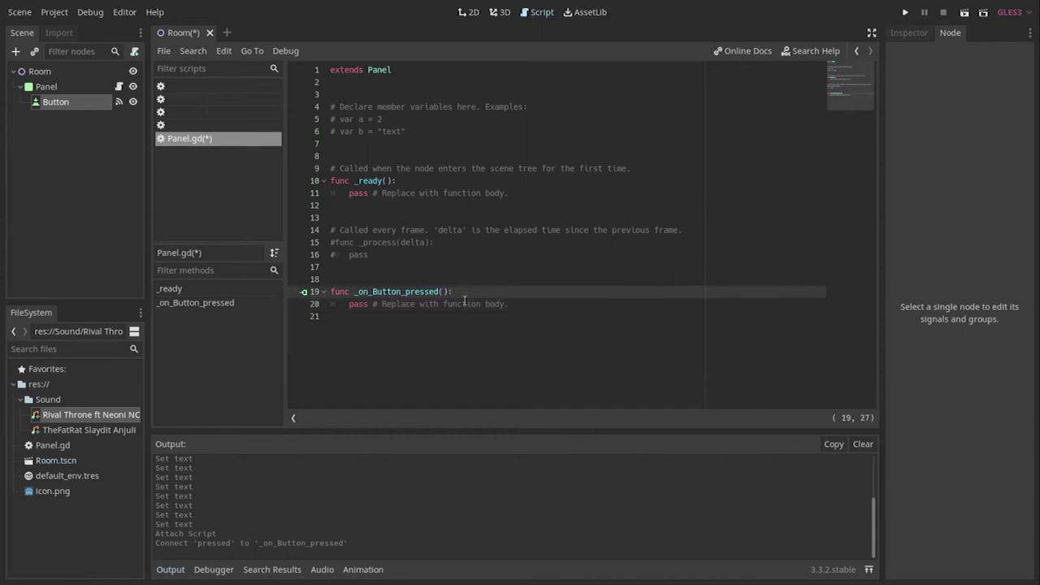
left_click(406, 290)
double_click(407, 290)
left_click(459, 290)
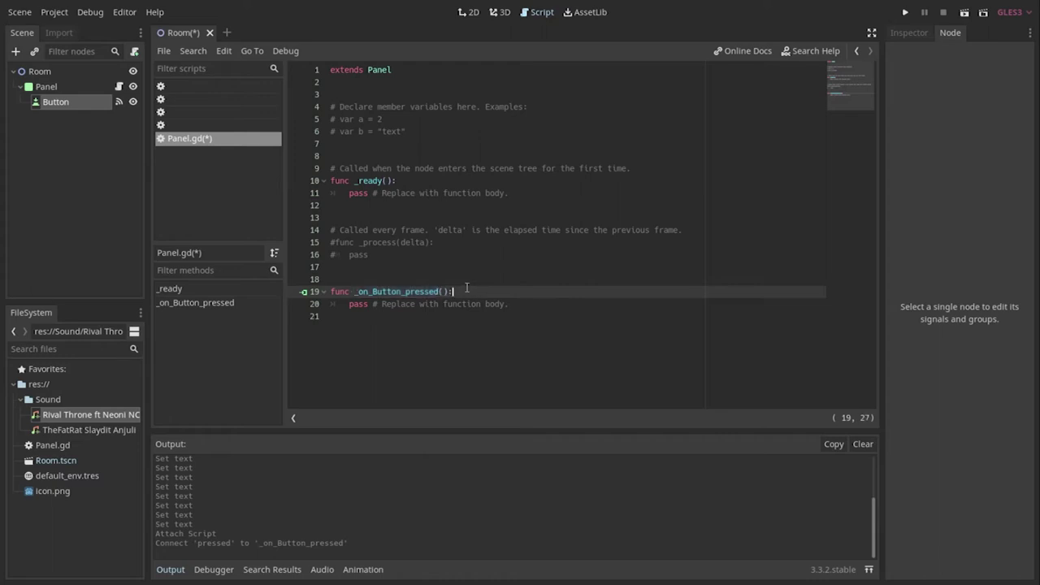
left_click(401, 290)
right_click(67, 84)
Step: Add a second Button under the Panel, undoing an accidental panel move
left_click(102, 120)
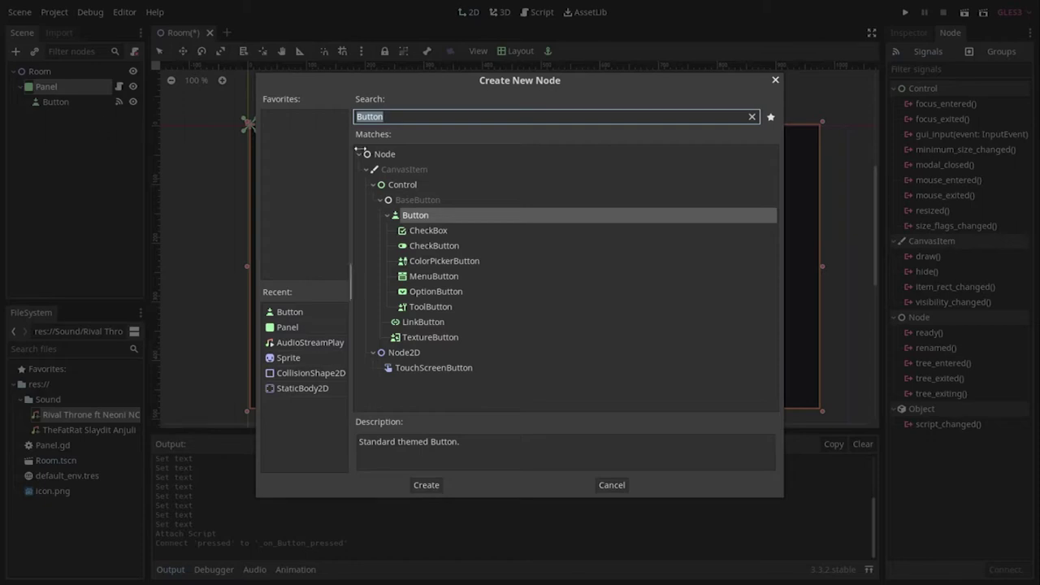
double_click(416, 217)
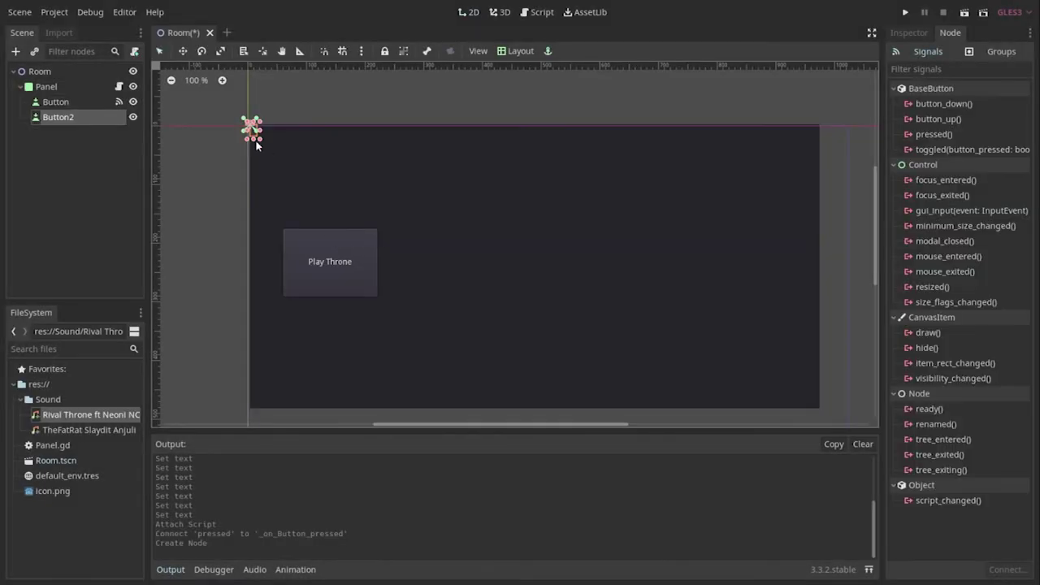
left_click_drag(259, 141, 349, 192)
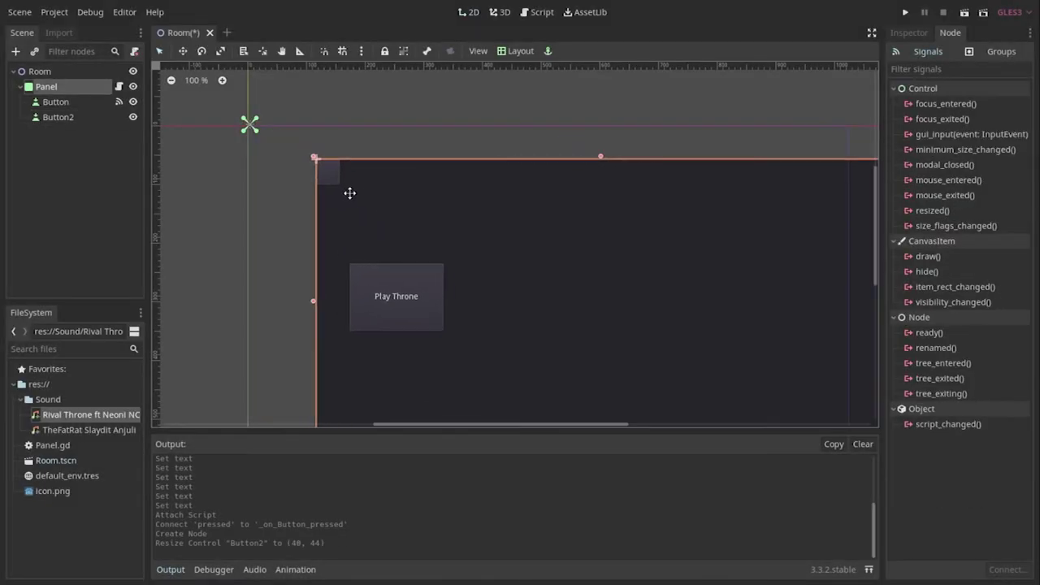
key("ctrl+z")
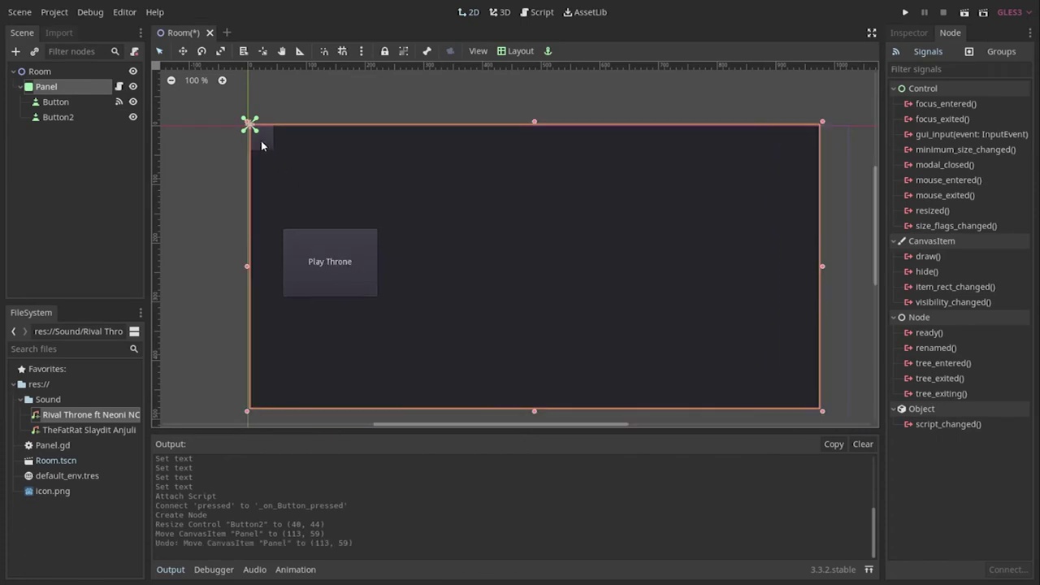
left_click(86, 118)
Step: Enlarge Button2, place it on the panel's right side, and label it 'Play Stronger'
left_click_drag(276, 152, 400, 220)
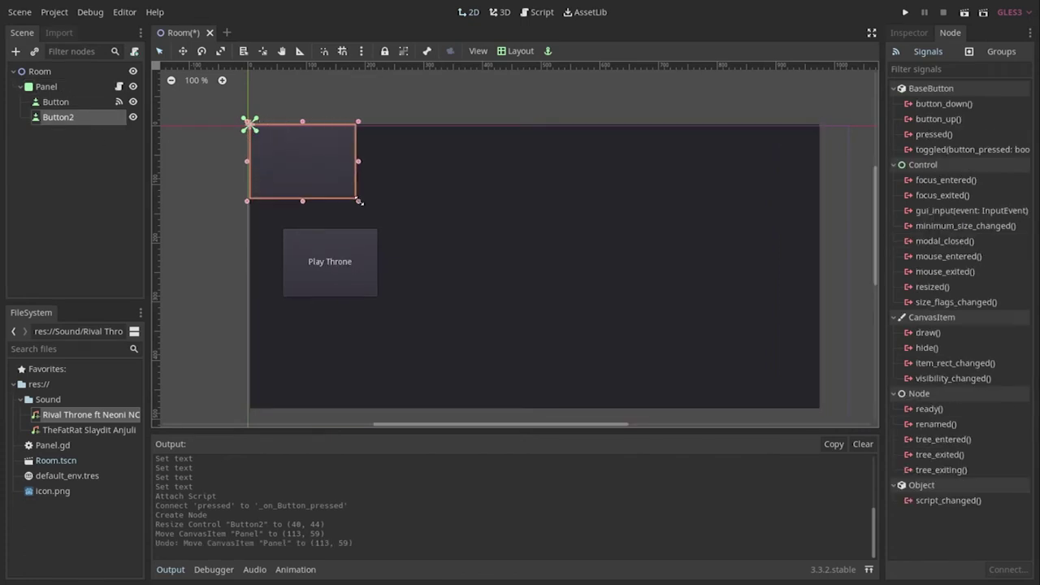
left_click_drag(332, 180, 657, 251)
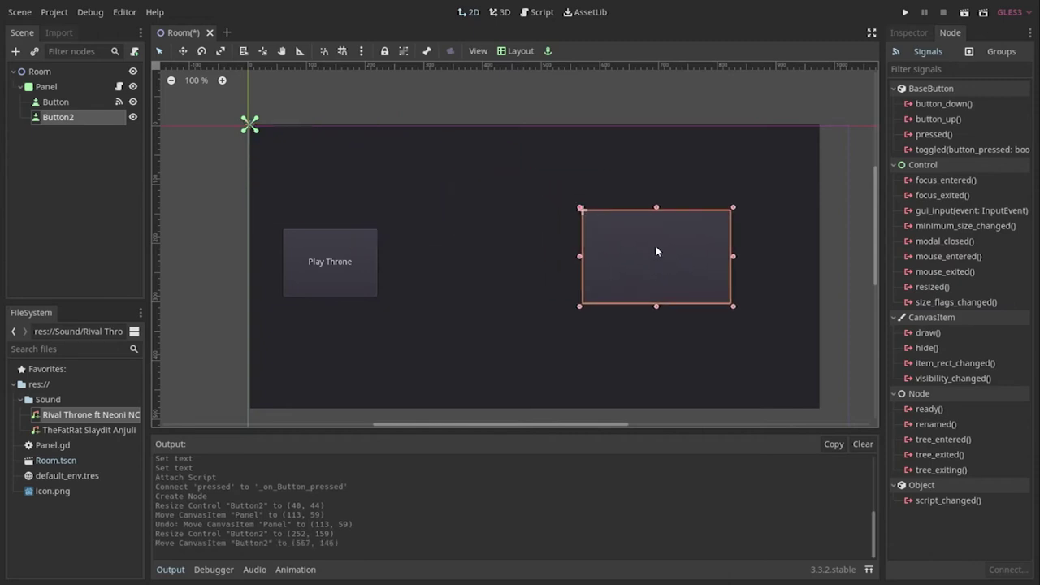
left_click(909, 33)
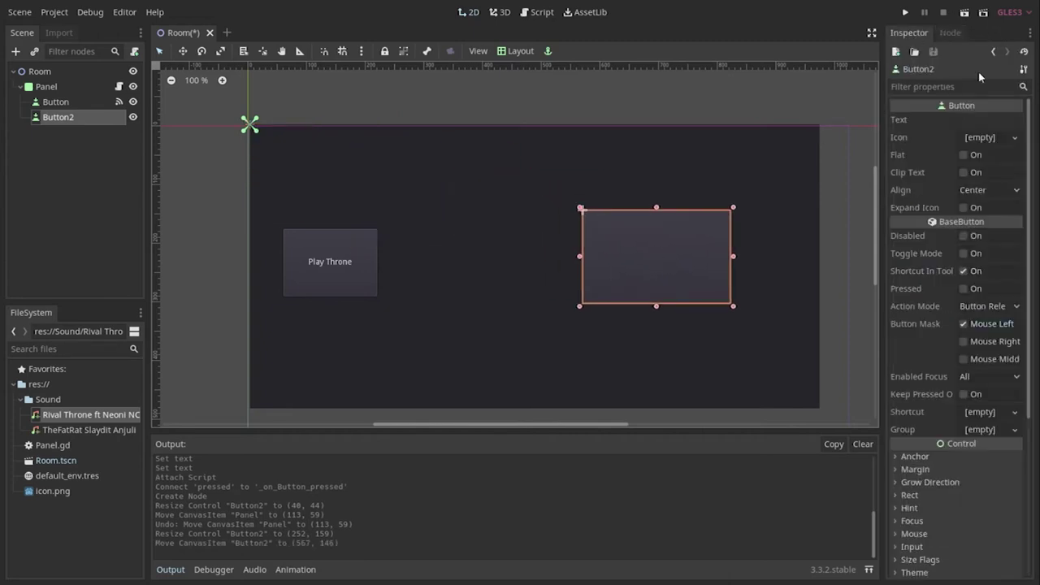
left_click(975, 121)
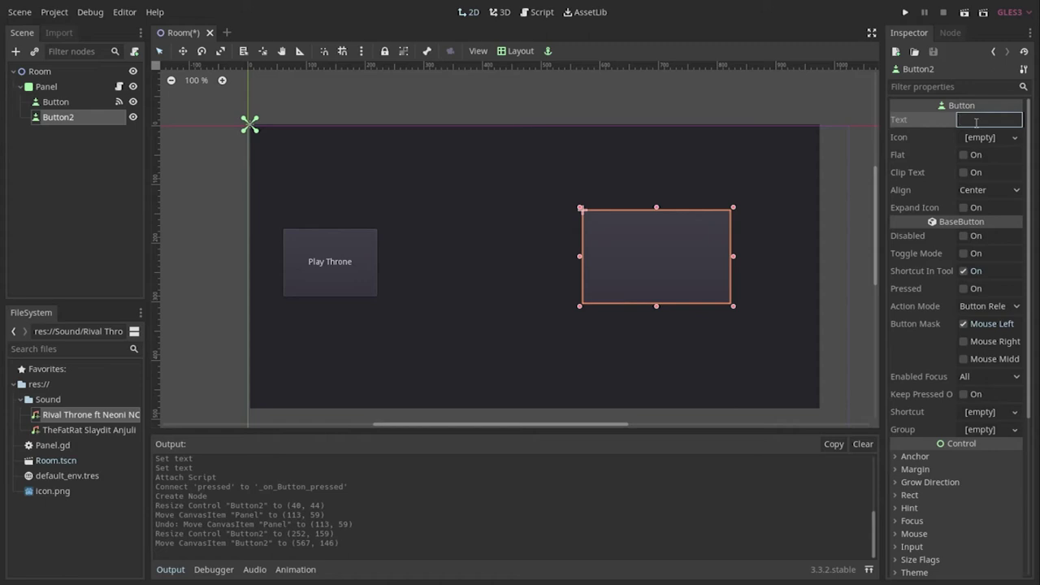
type("Play")
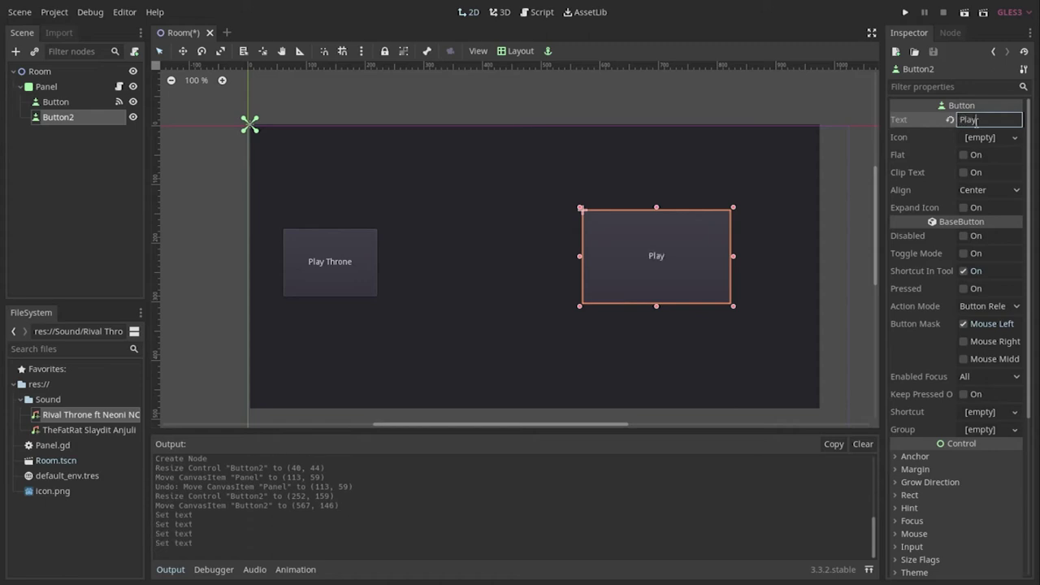
type(" Stro")
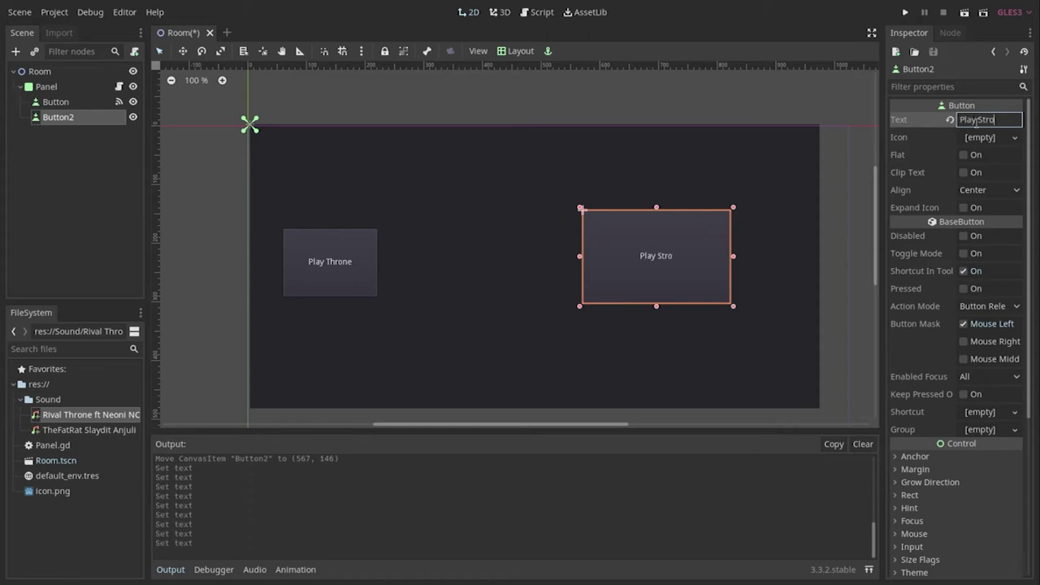
type("nger")
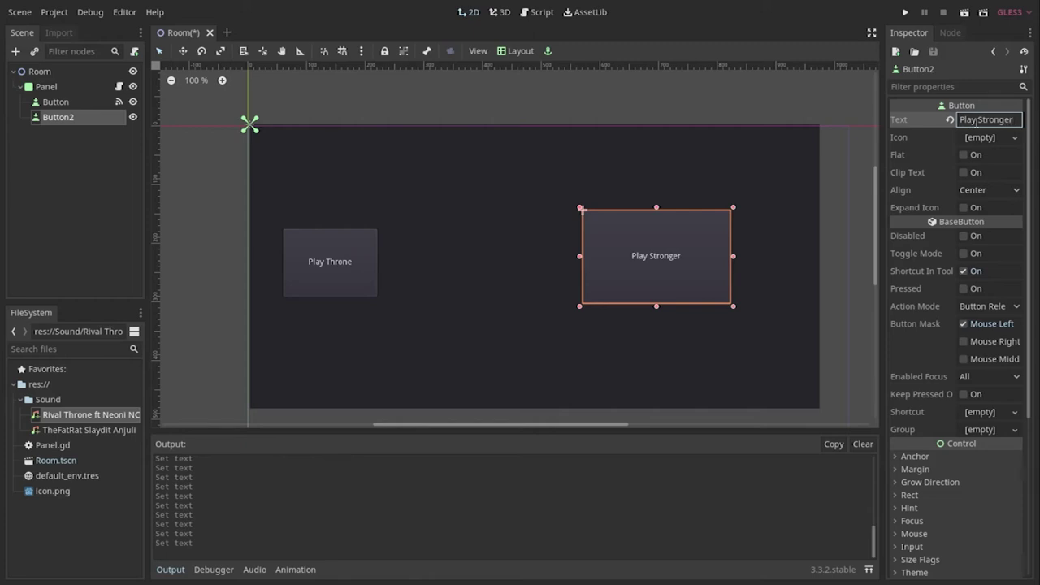
left_click(42, 167)
left_click(65, 120)
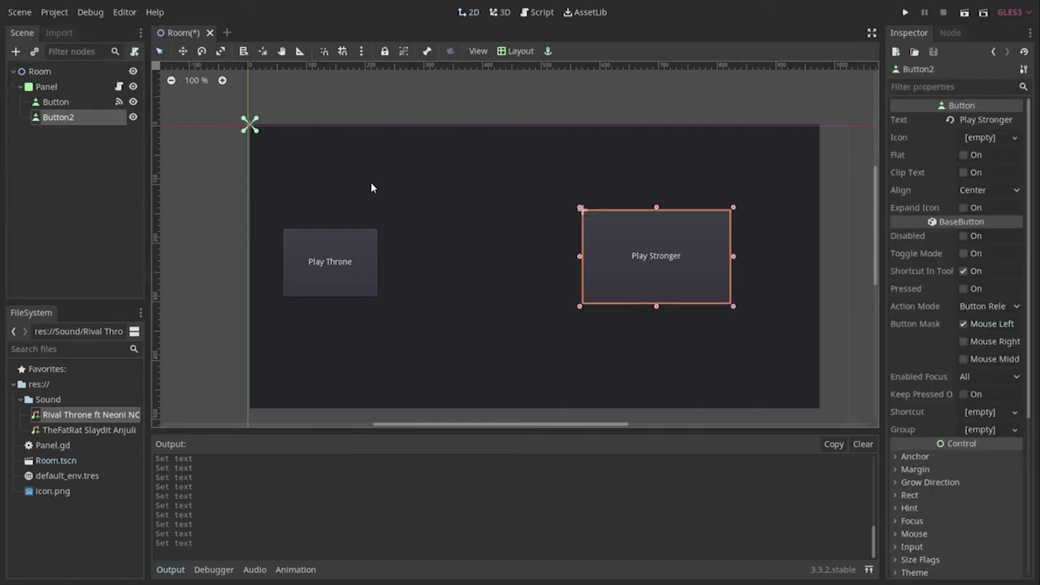
left_click(947, 33)
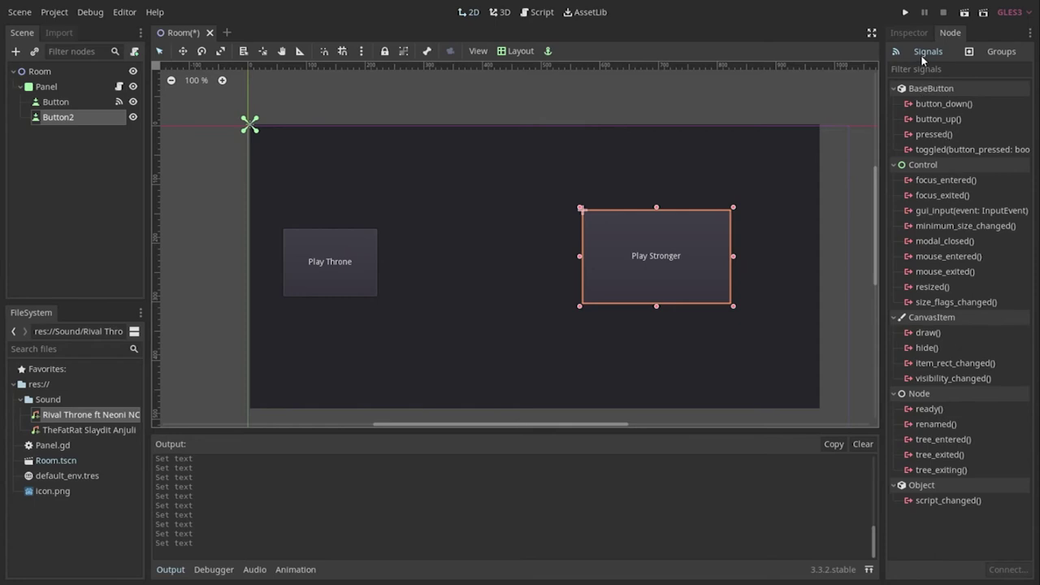
Step: Connect Button2's pressed() signal to the Panel script, creating _on_Button2_pressed
left_click(929, 133)
double_click(930, 133)
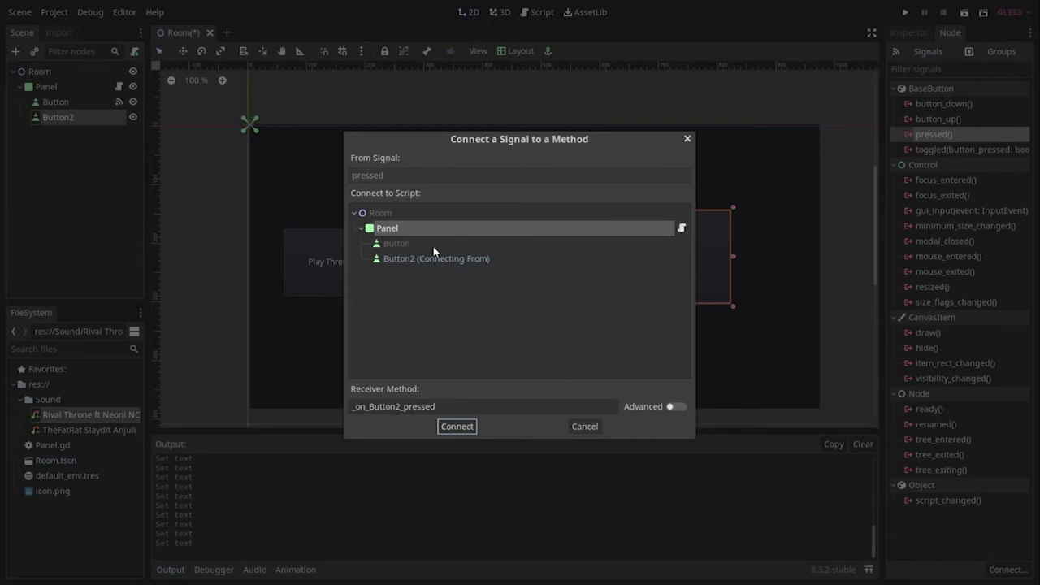
left_click(465, 427)
left_click(434, 318)
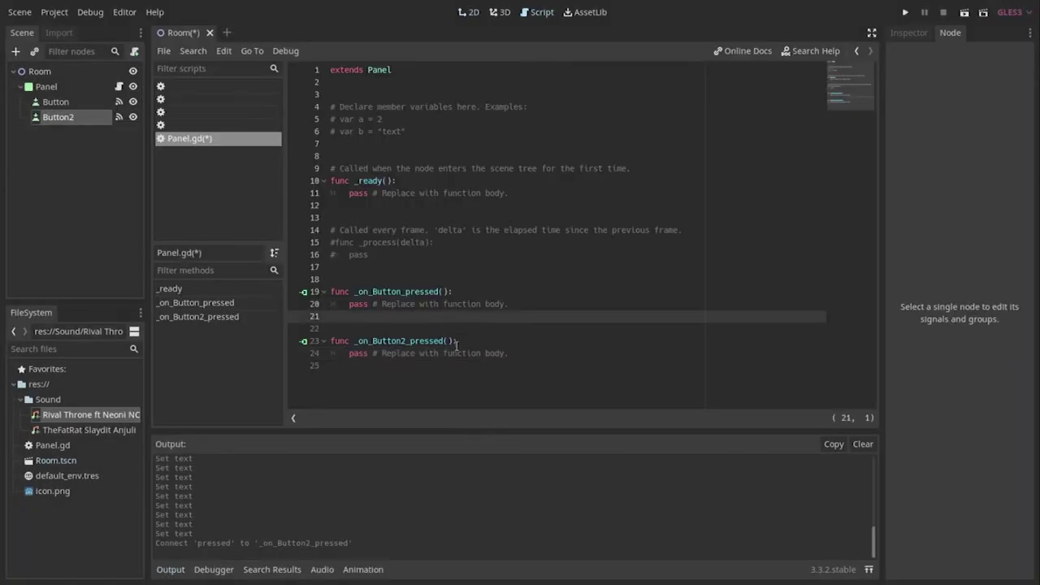
Step: Add var path = "res://Sound/Rival Throne ft Neoni NCS Release.mp3" using the copied MP3 path
left_click(457, 343)
left_click(536, 302)
left_click(490, 297)
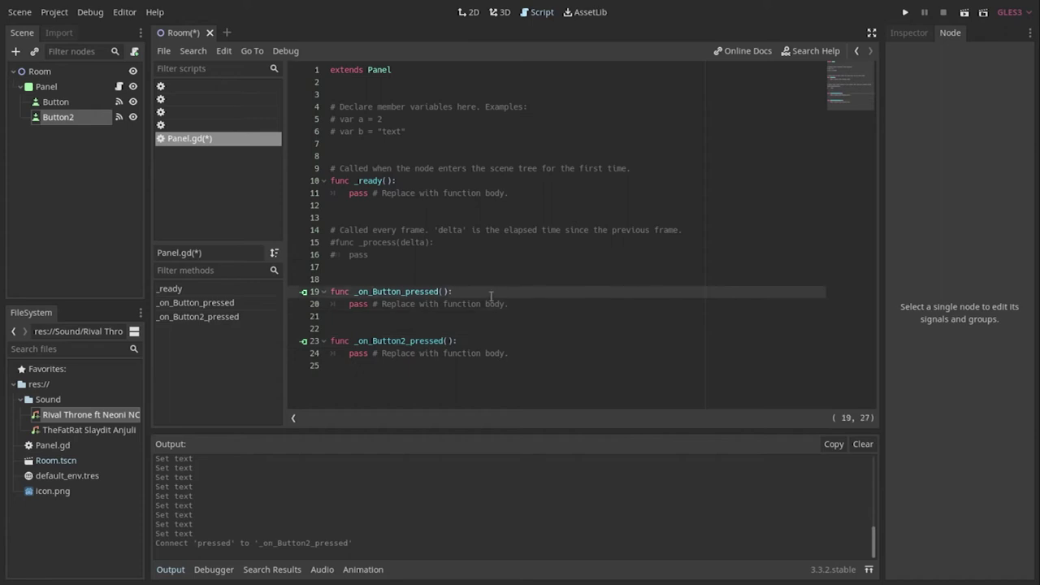
key("Return")
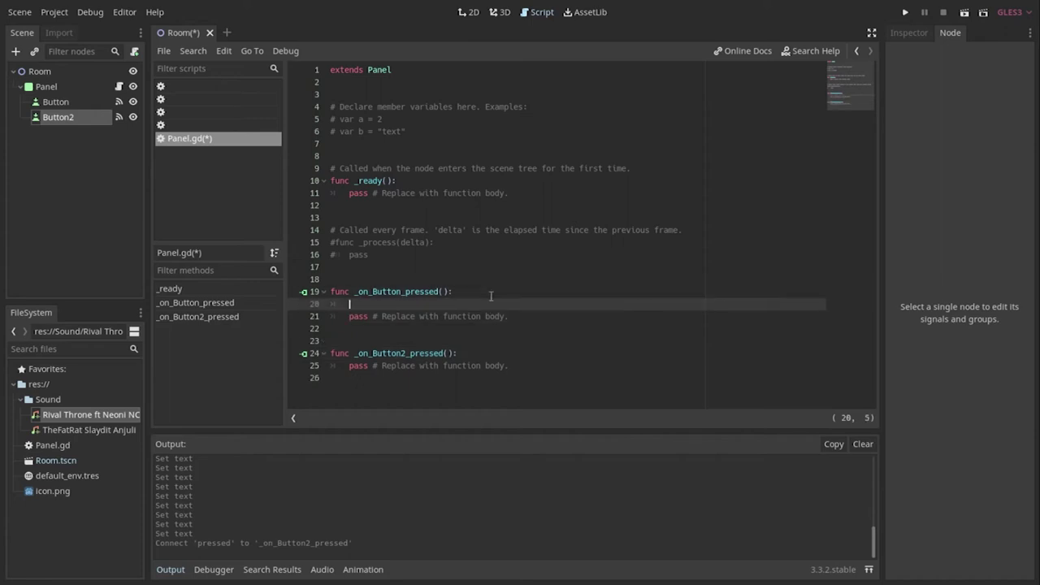
type("var ")
type("path ")
type("= ")
type("\"")
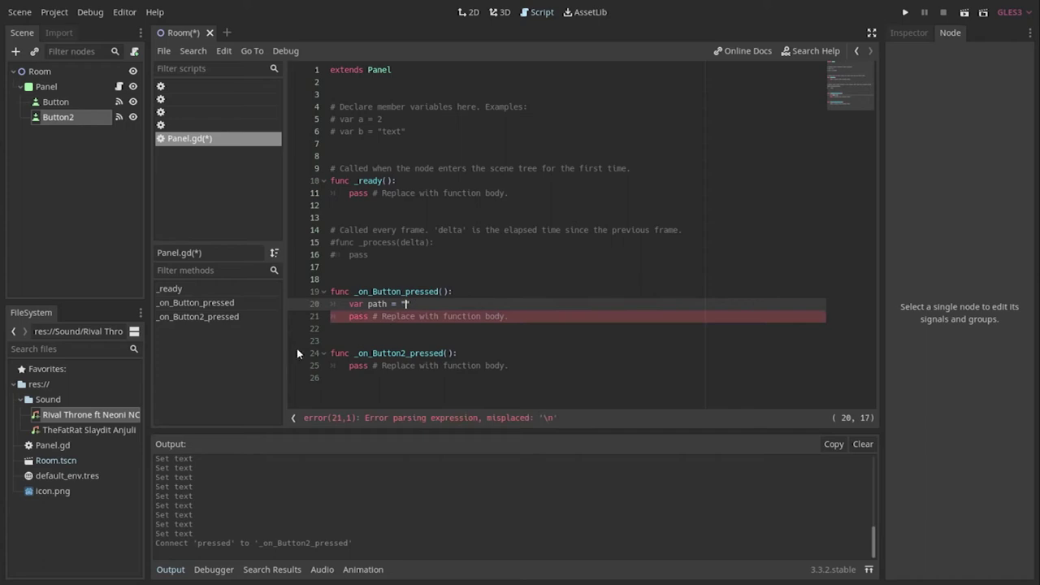
right_click(89, 410)
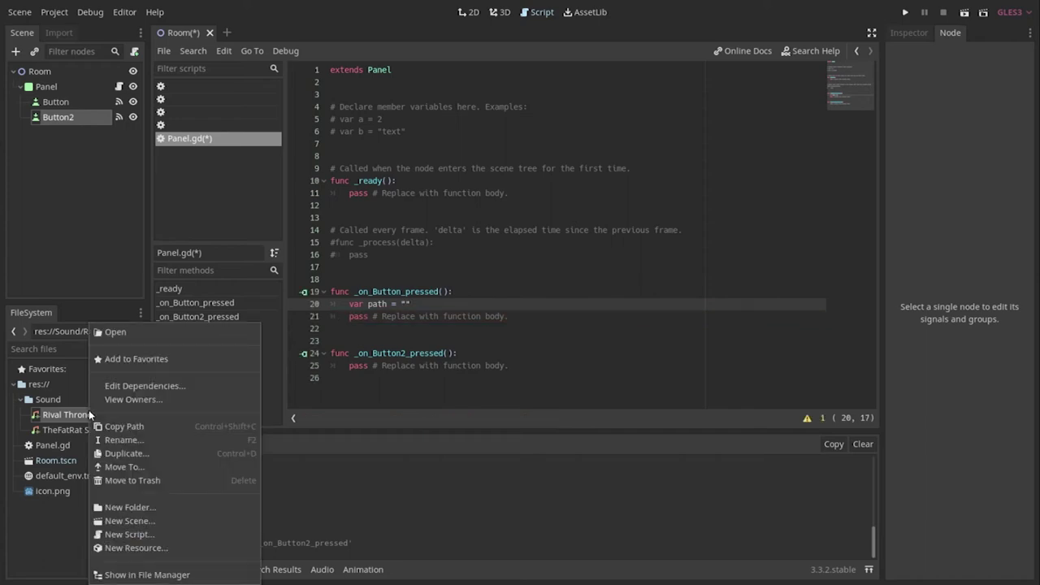
left_click(122, 426)
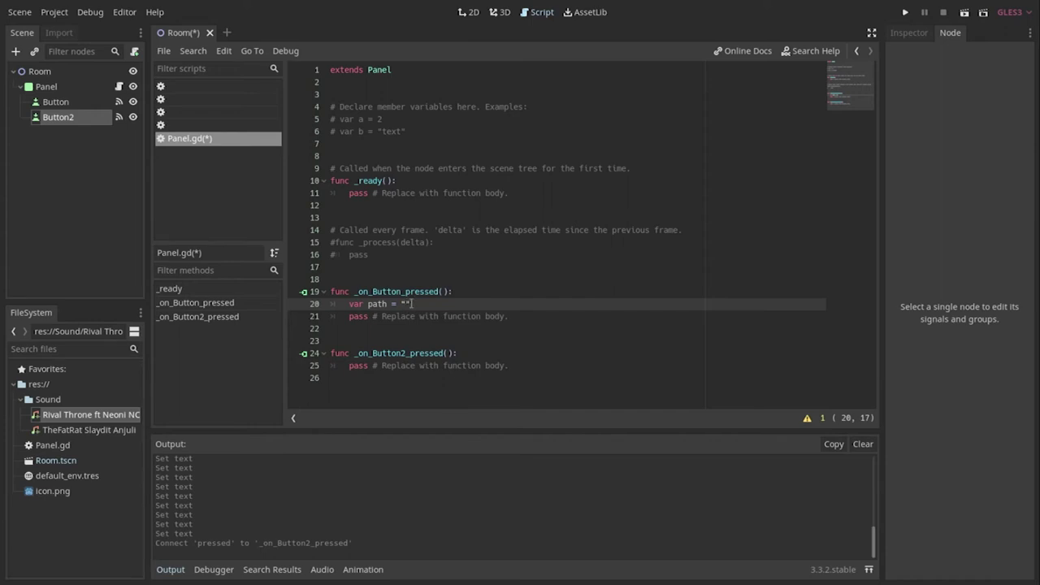
key("ctrl+v")
Step: Begin the next line with var file = File.new
left_click(678, 300)
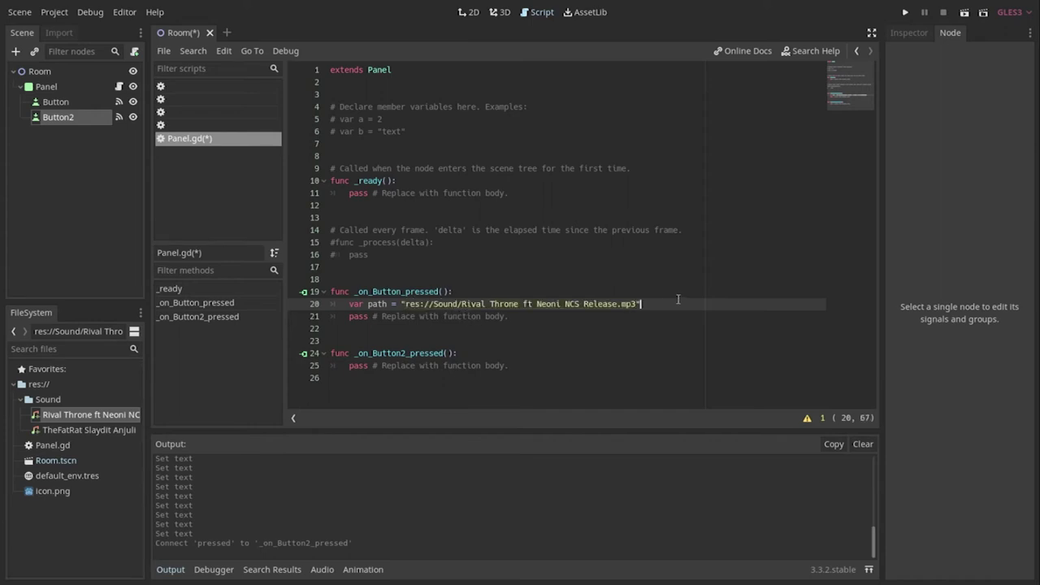
key("Return")
type("var ")
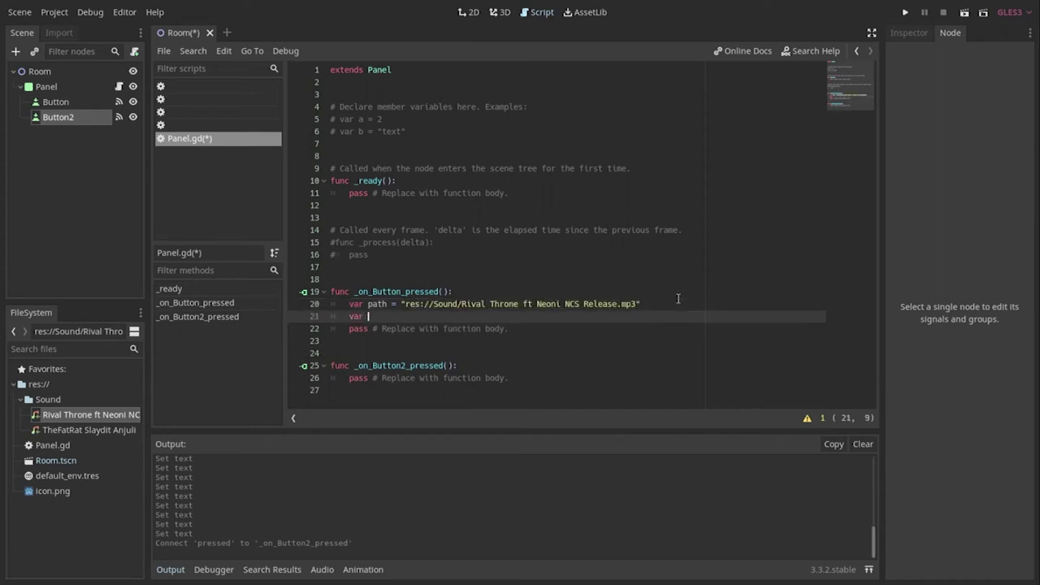
type("file")
type(" = File.new")
Step: Finish var file = File.new() and add the check if file.file_exists(path):
key("Return")
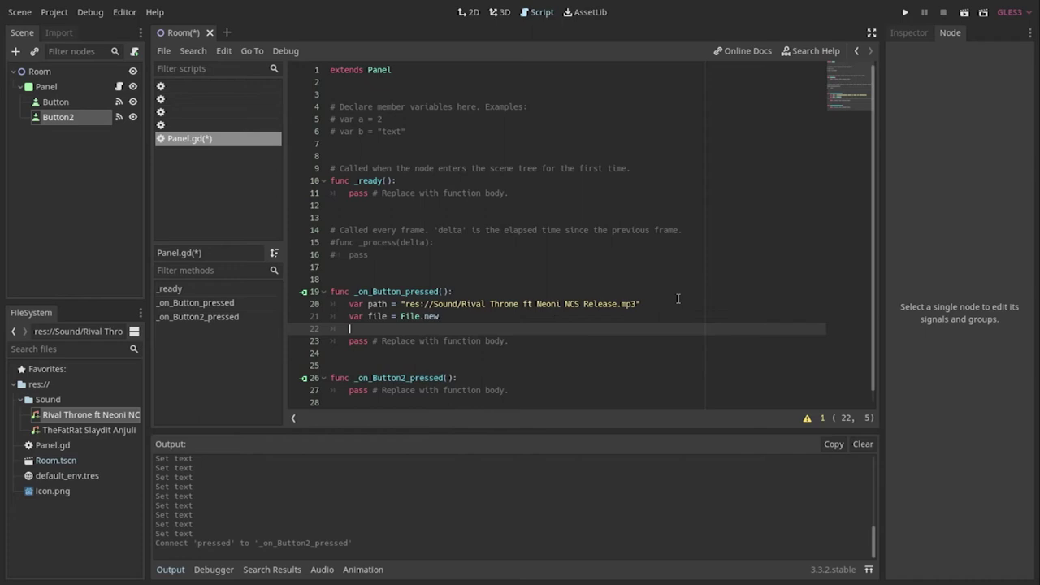
key("Up")
key("End")
type("()")
key("Down")
type("if ")
type("file.")
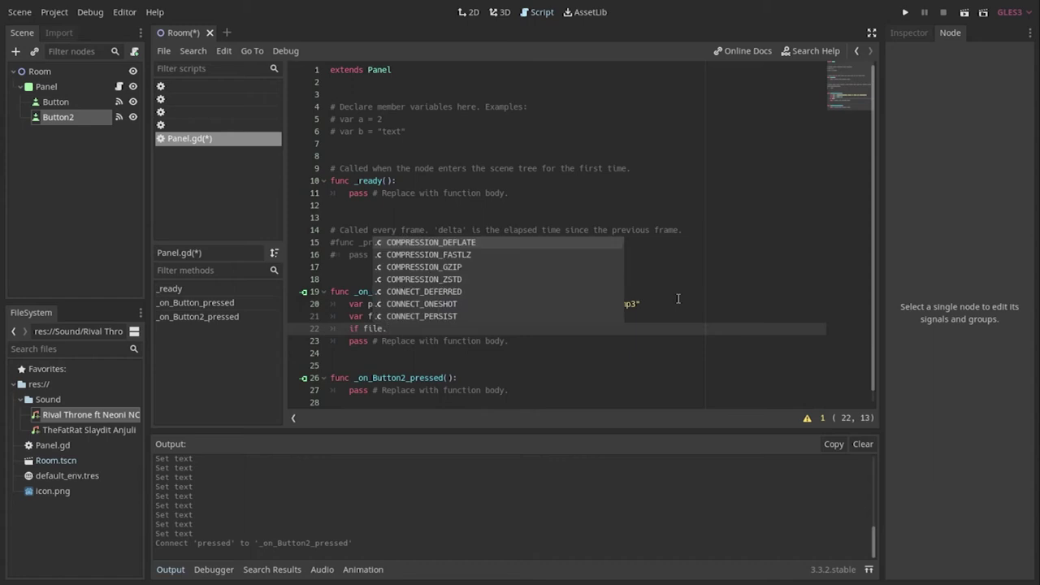
type("file_exists(")
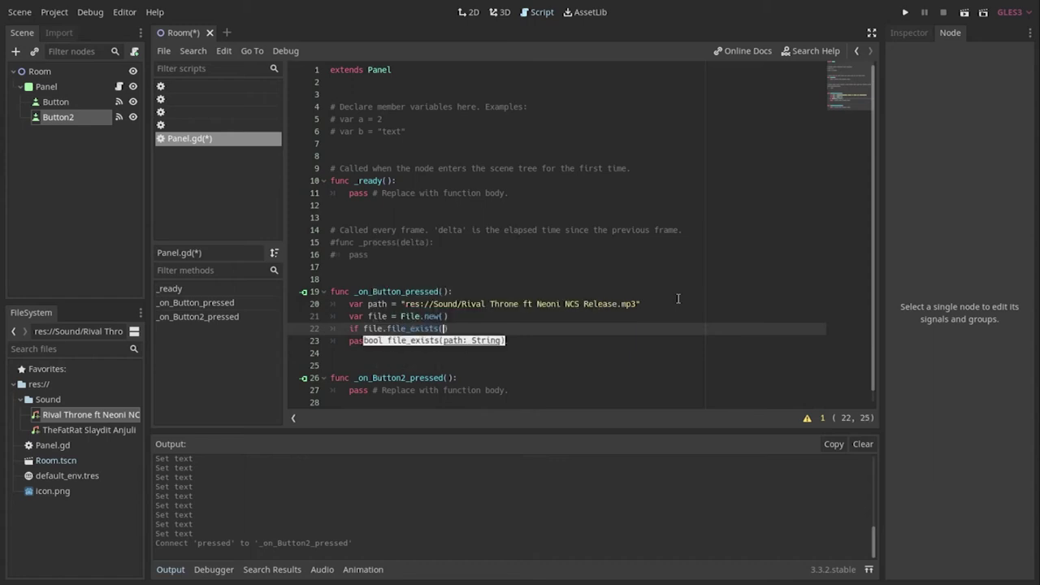
type("path")
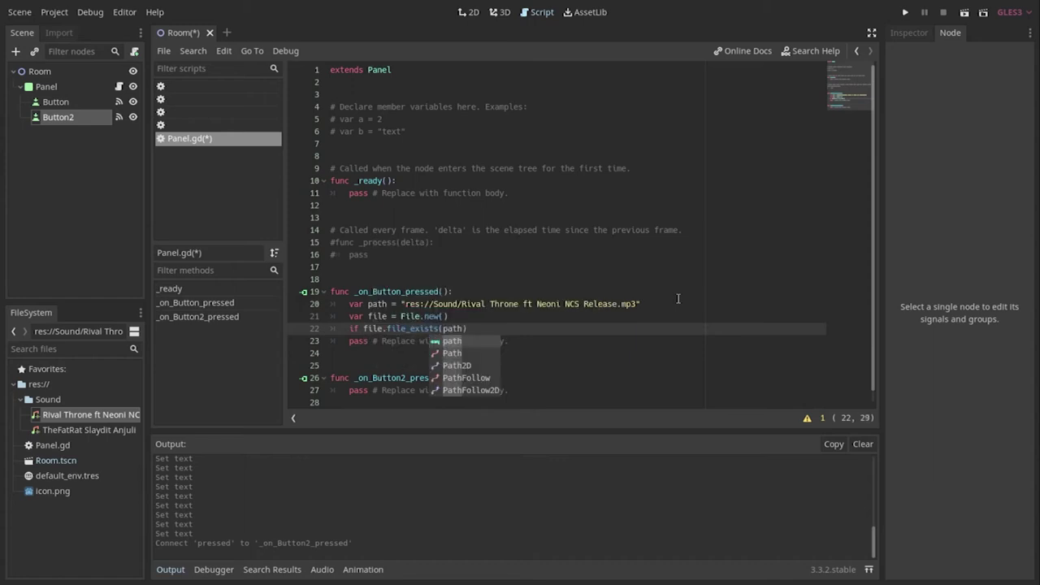
type("):")
key("Return")
Step: Inside the check, add file.open(path, file.READ) and begin a var buffer line
type("file.")
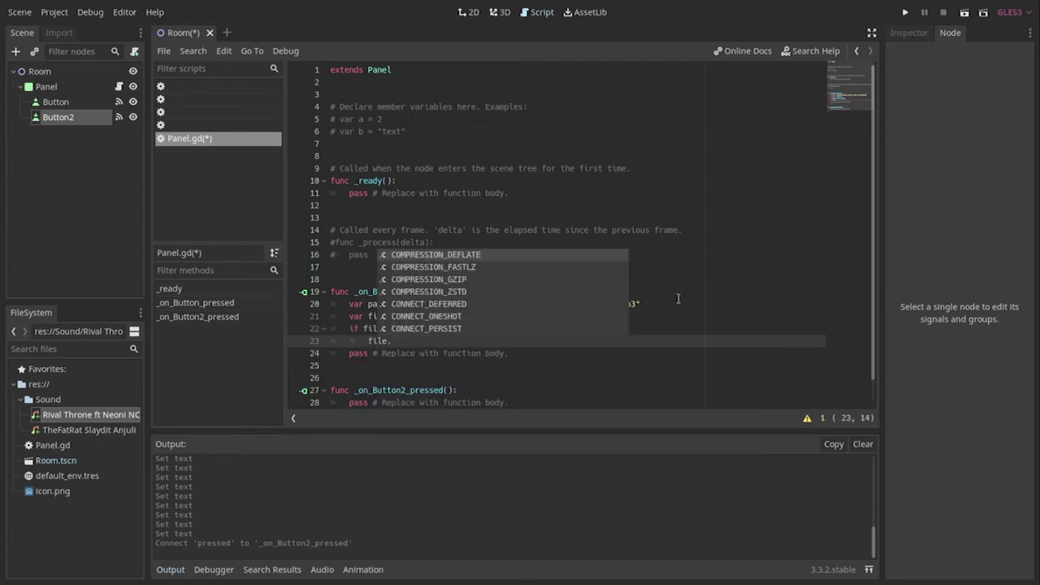
type("op")
key("Return")
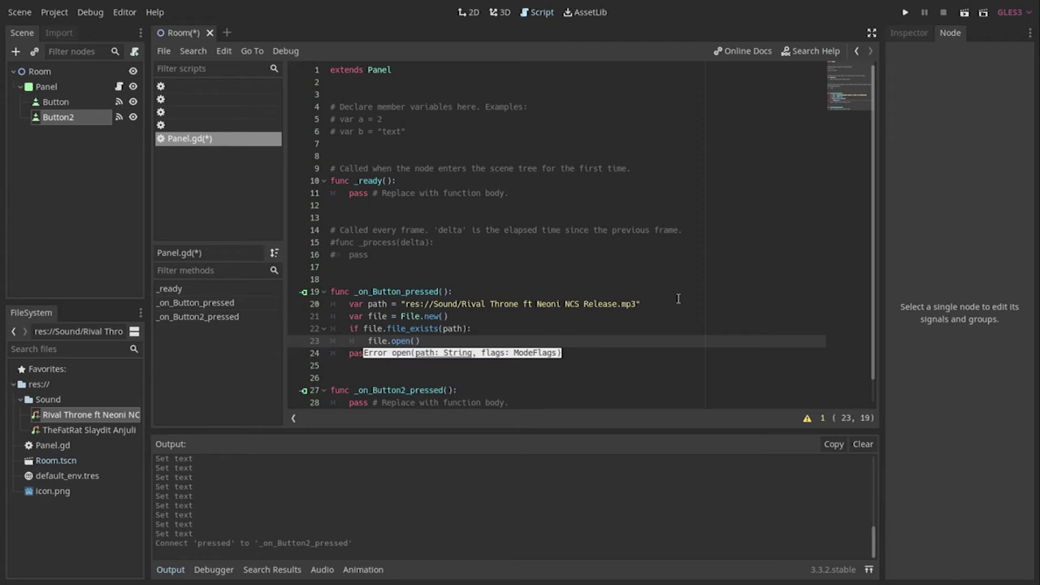
type("path, ")
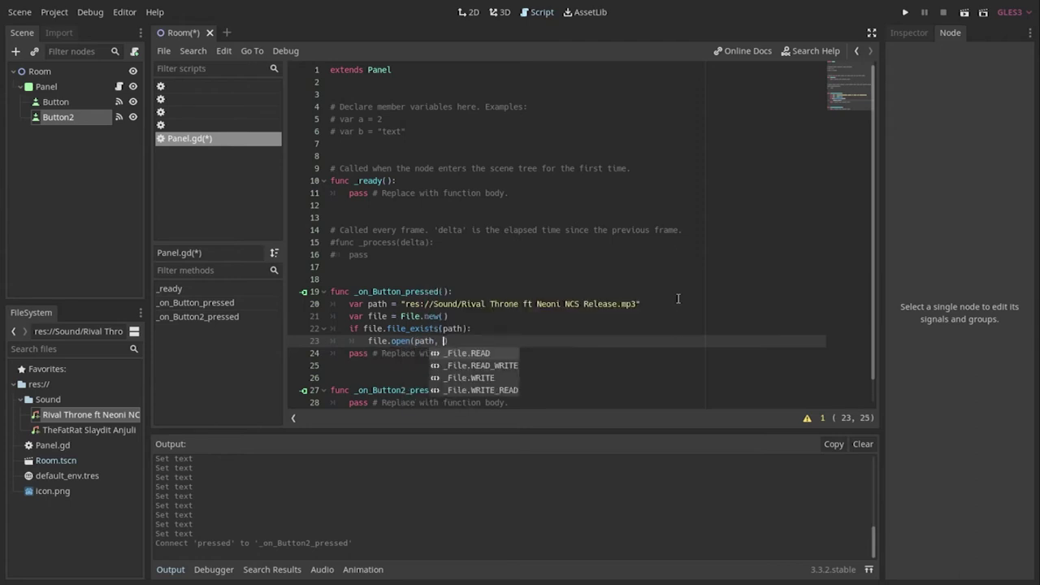
type("F")
key("BackSpace")
type("file")
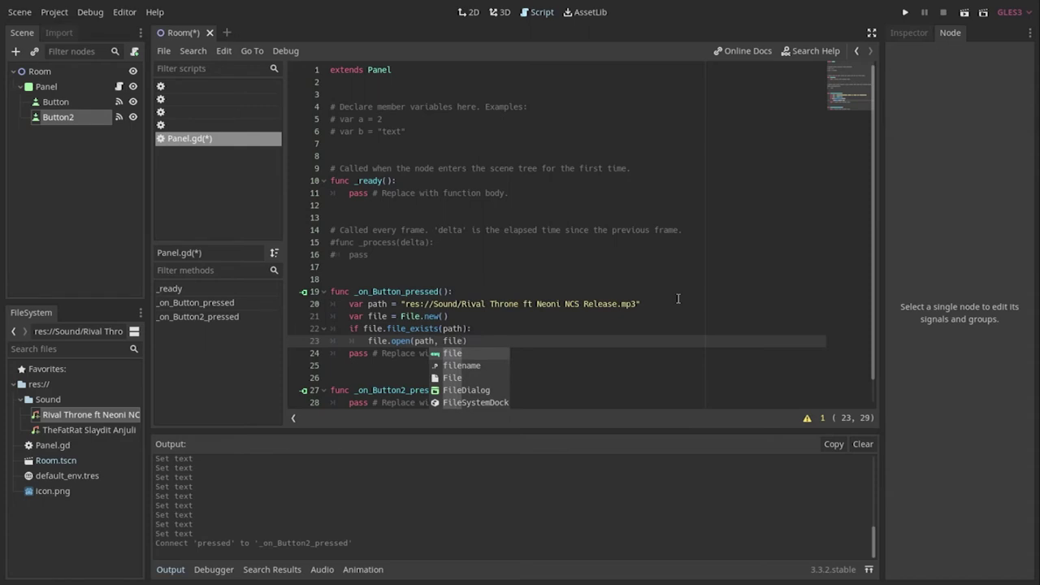
type(".R")
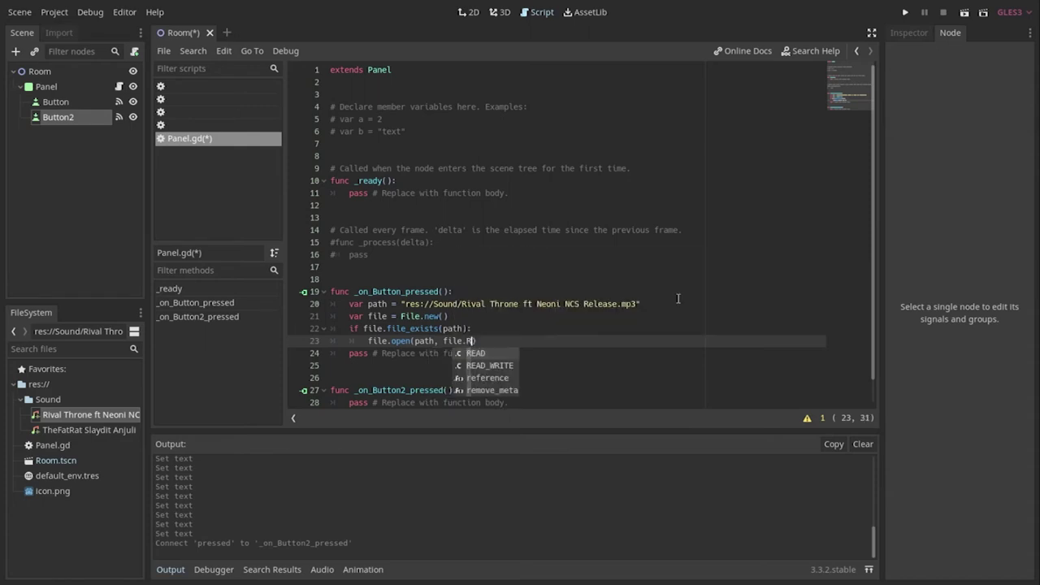
key("Return")
key("Right")
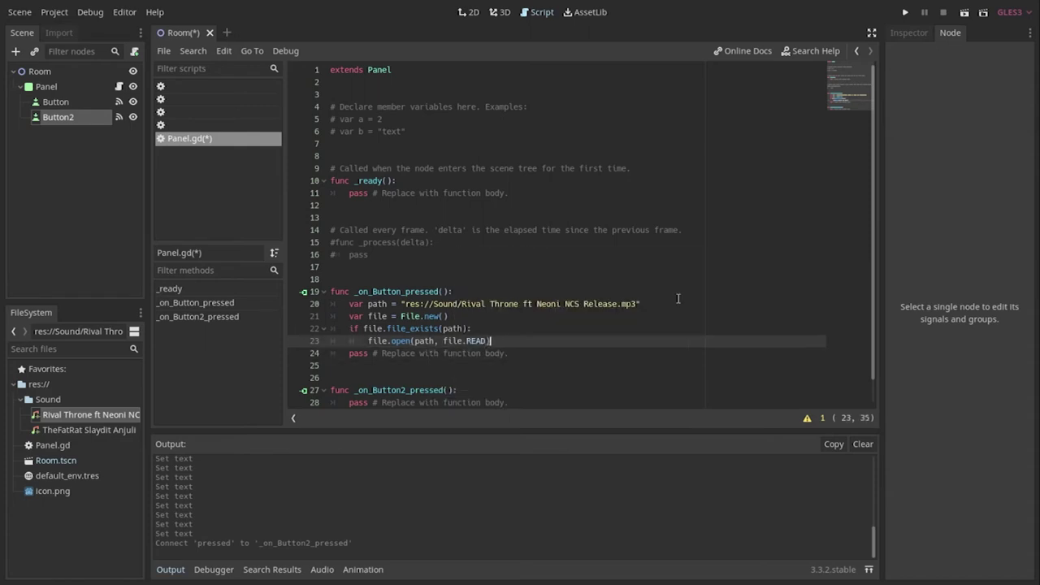
key("Return")
type("var ")
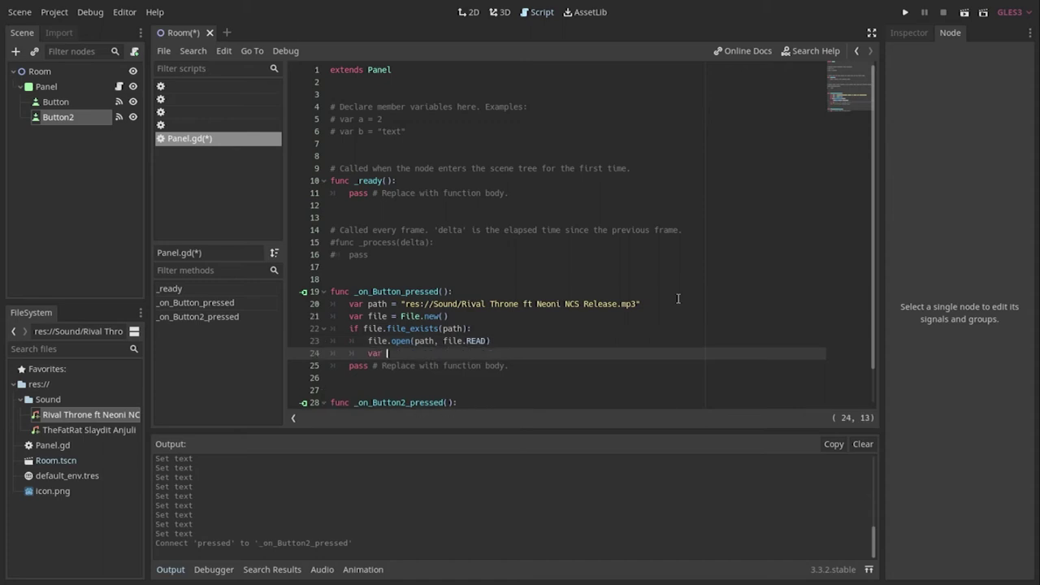
type("buffer =")
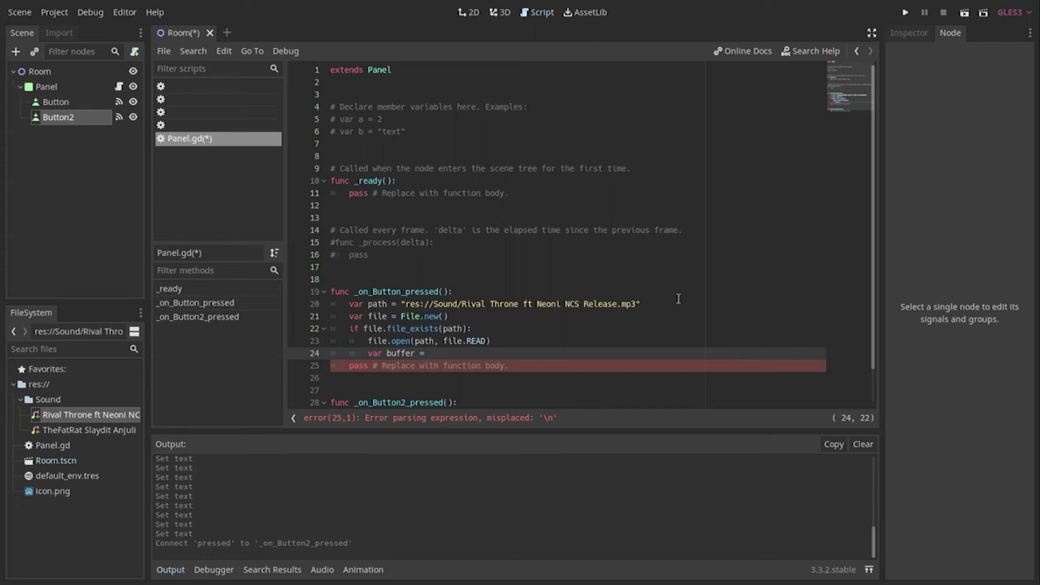
Step: Complete the line as var buffer = file.get_buffer(file.get_len())
type("file.get")
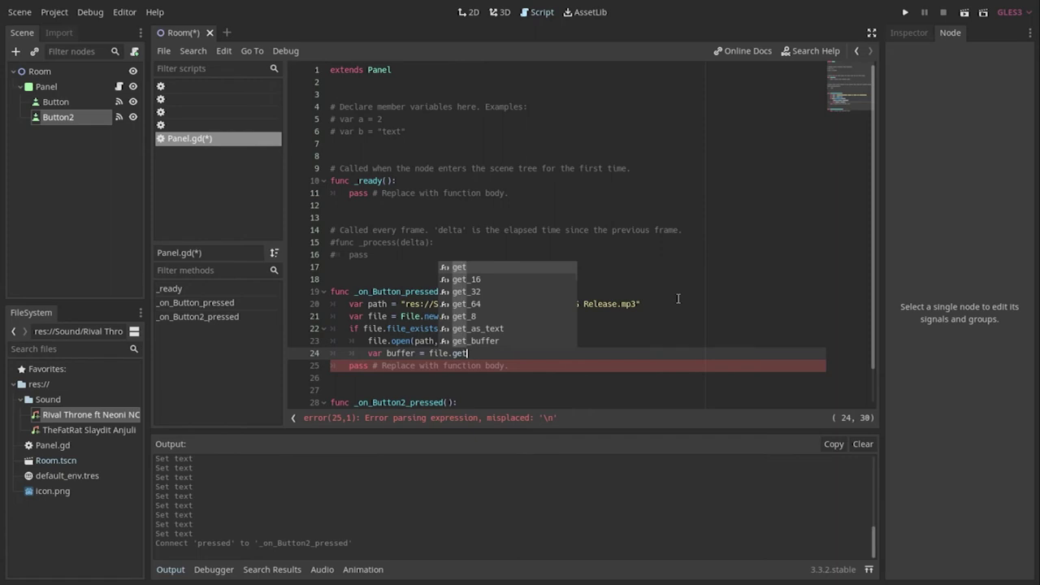
type("_")
key("Return")
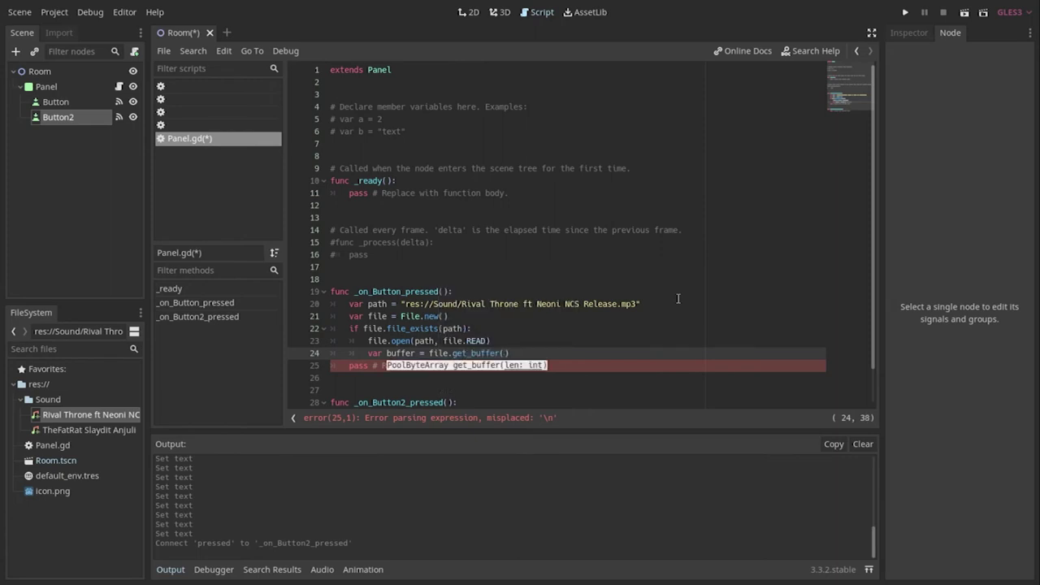
type("file")
type(".get")
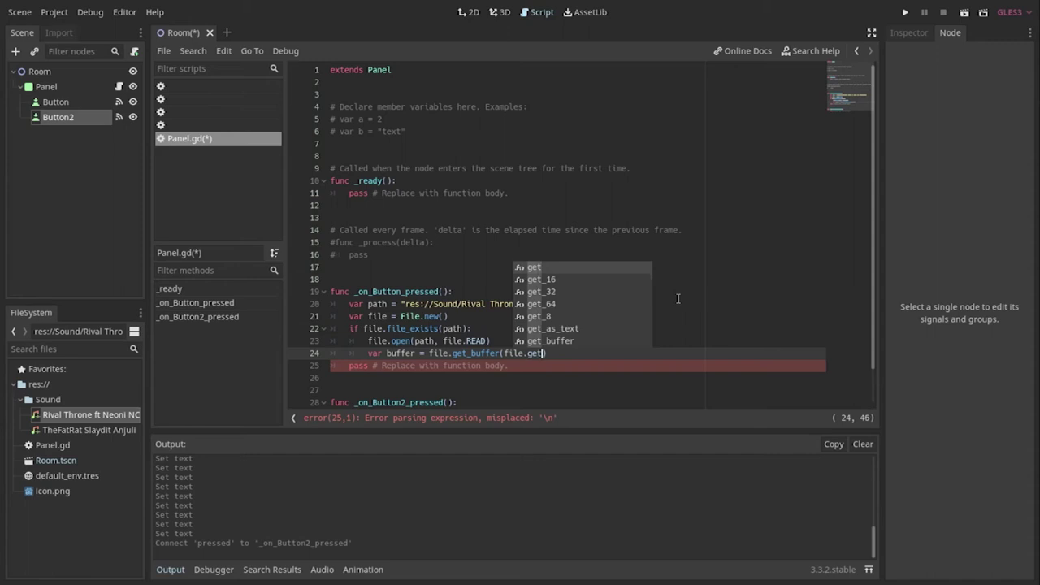
type("_len")
key("Delete")
key("Return")
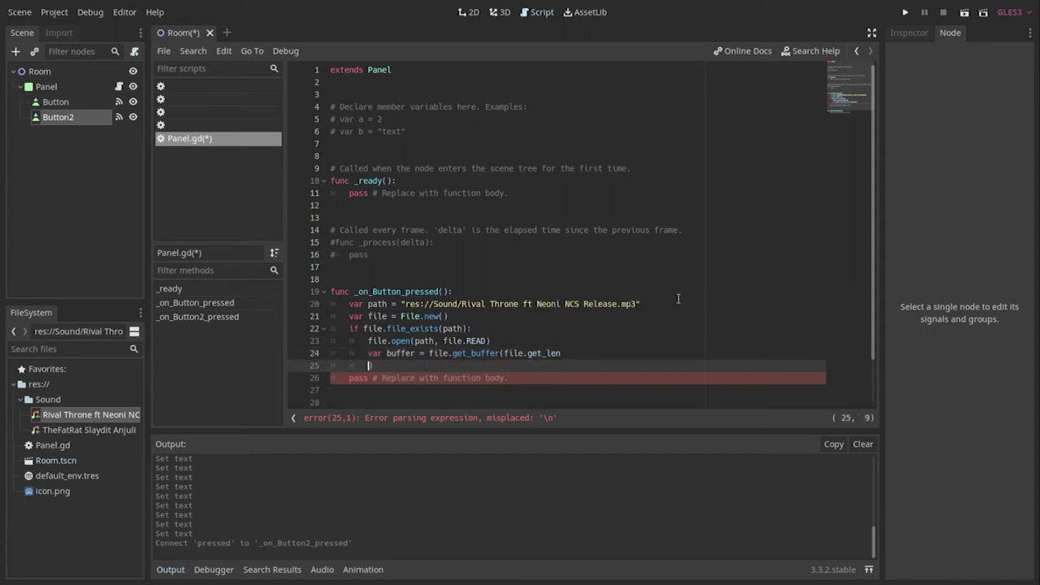
key("BackSpace")
type(")")
key("Left")
key("BackSpace")
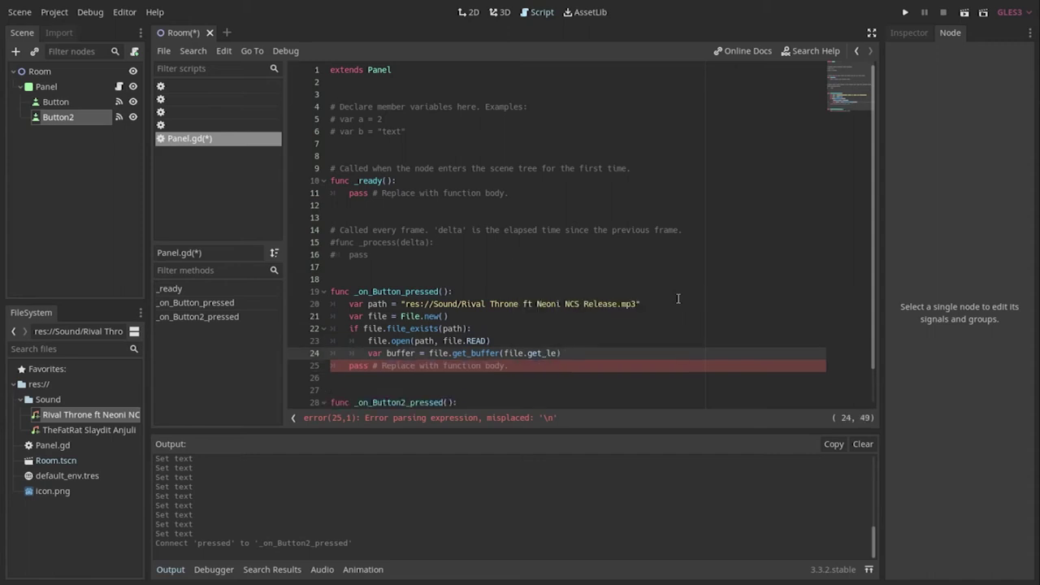
key("BackSpace")
key("BackSpace")
key("BackSpace")
key("BackSpace")
key("BackSpace")
type("e")
type("t_l")
key("Return")
Step: Begin a new line with var stream = AudioSt
key("End")
key("Return")
type("var stre")
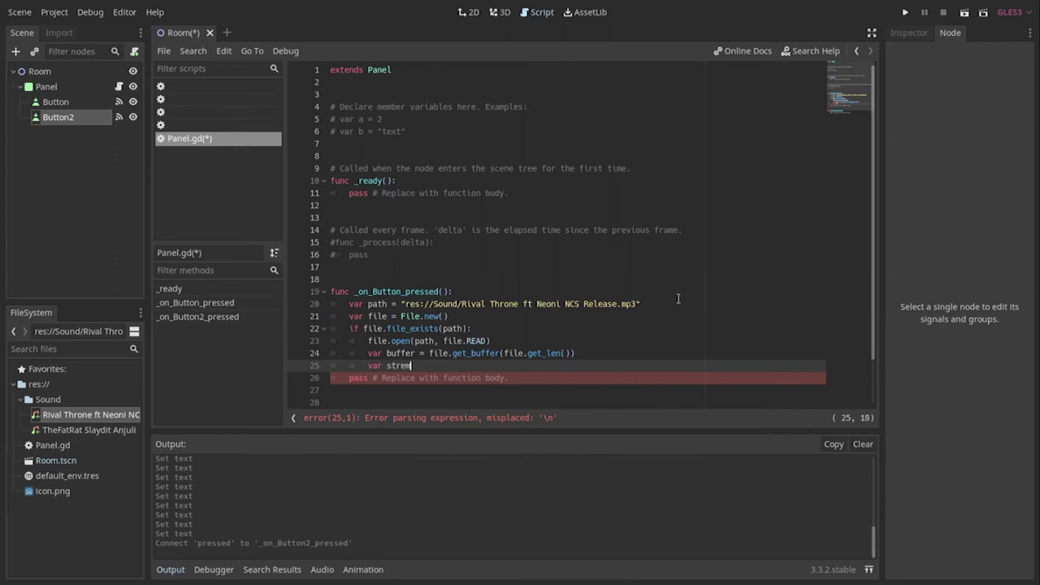
type("am = ")
type("AudioSt")
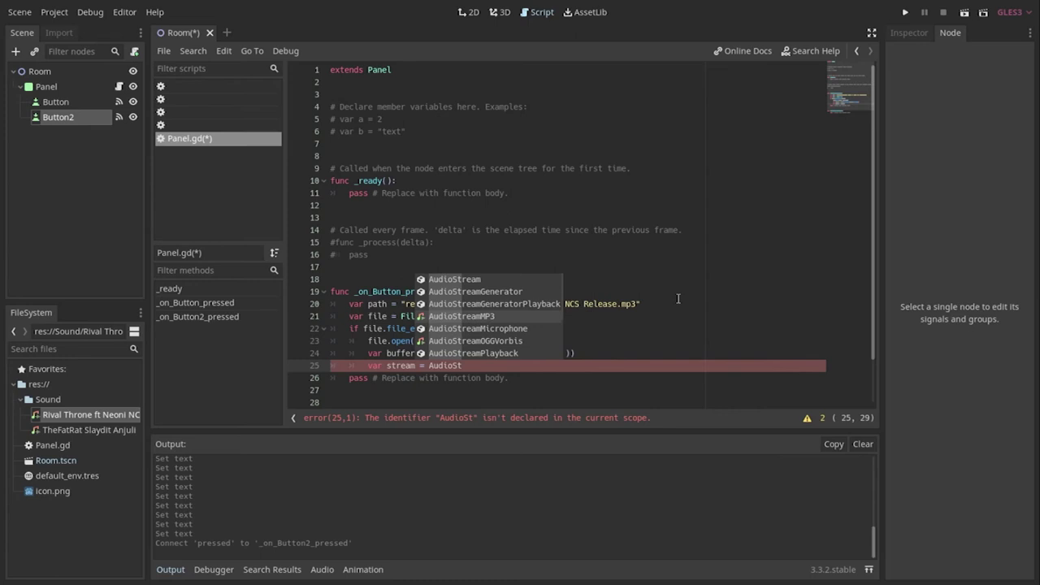
Step: Complete var stream = AudioStreamMP3.new() and add stream.data = buffer below it
key("Return")
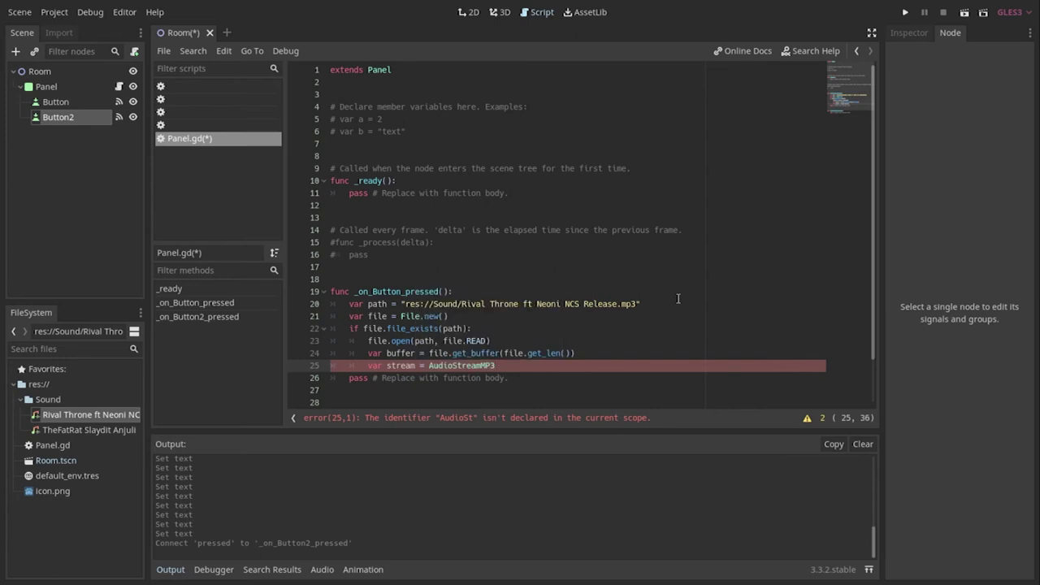
type(".new()")
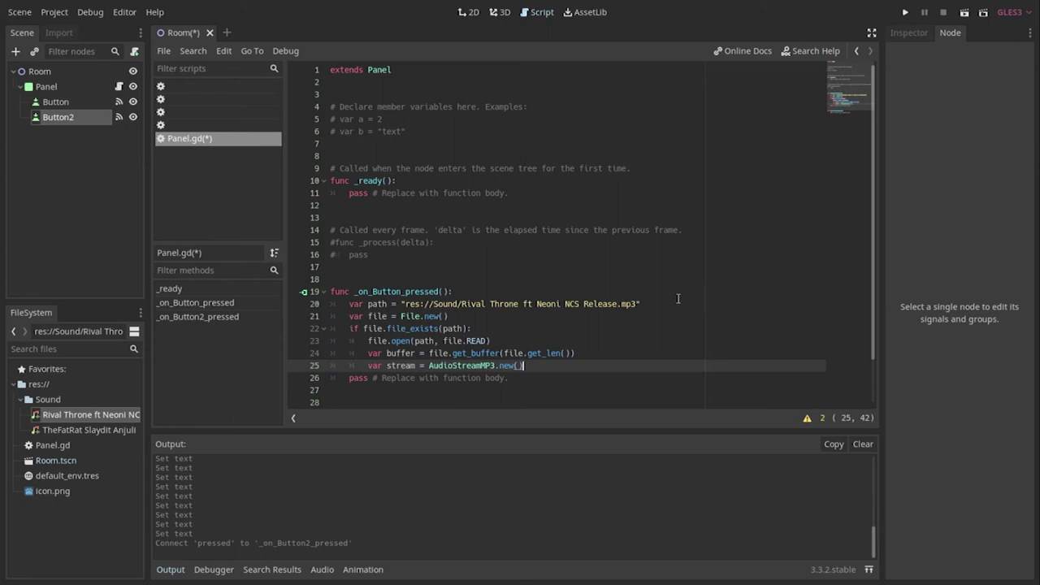
key("Return")
type("stream.da")
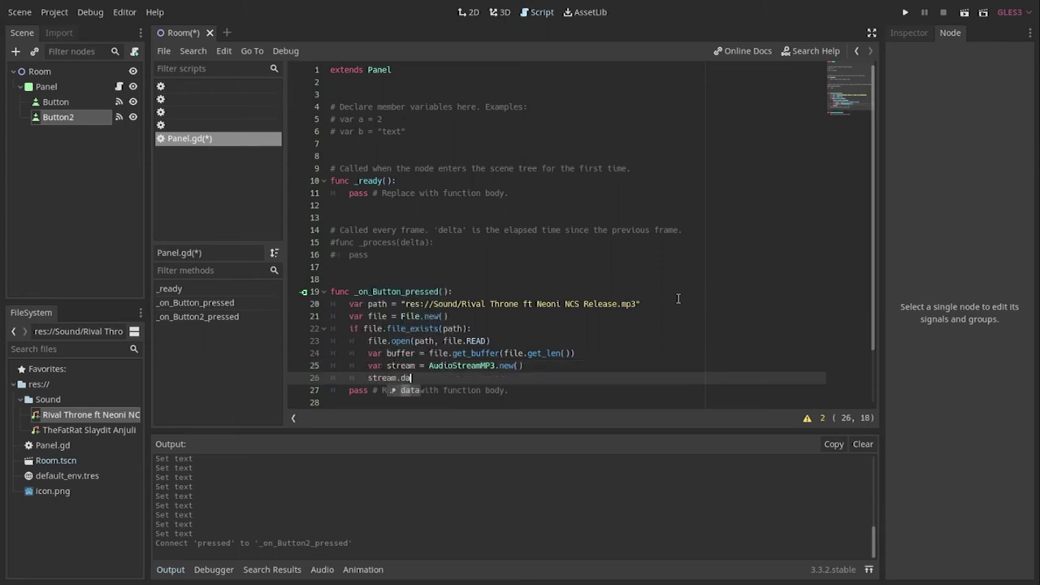
type("ta = ")
type("buffer")
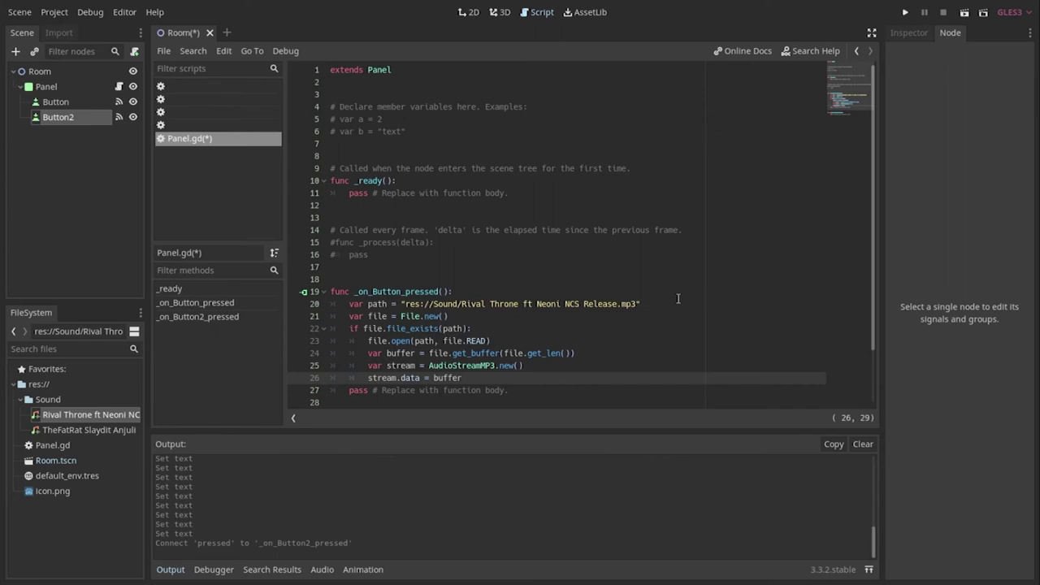
key("Return")
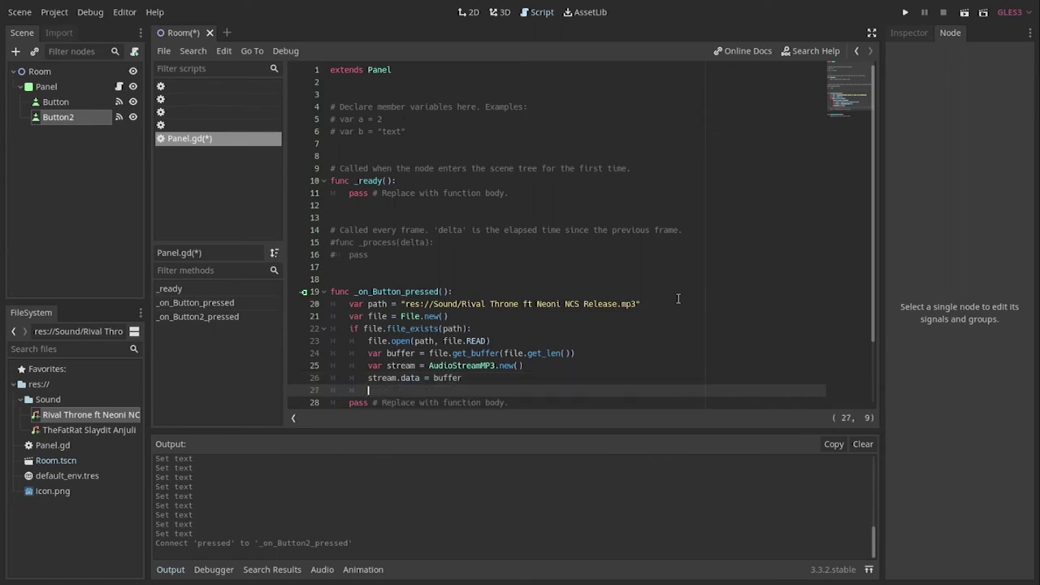
left_click(32, 141)
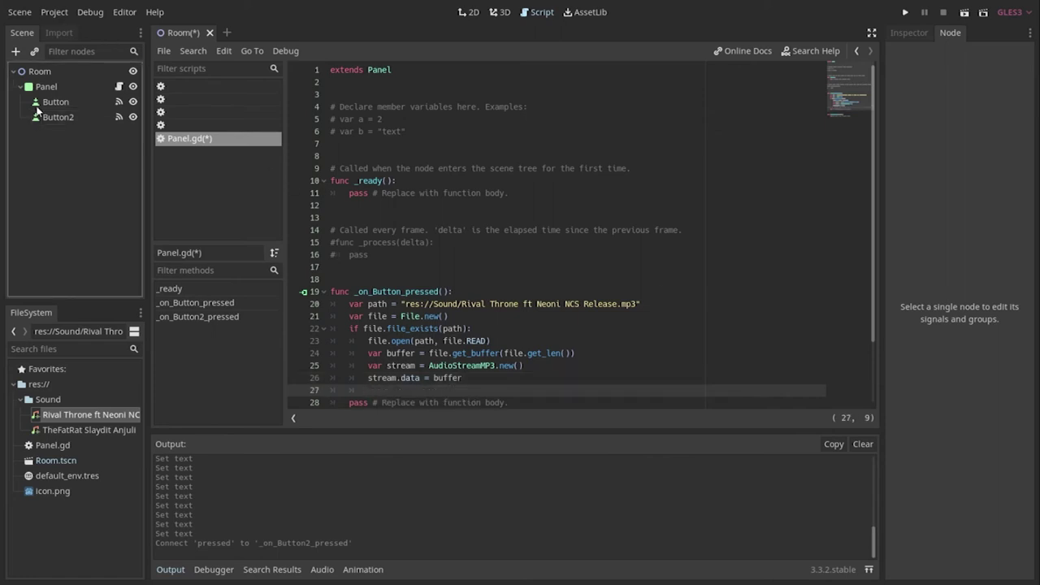
Step: Add a non-positional AudioStreamPlayer under the Room root, found by searching 'Audio' in Create New Node
left_click(33, 73)
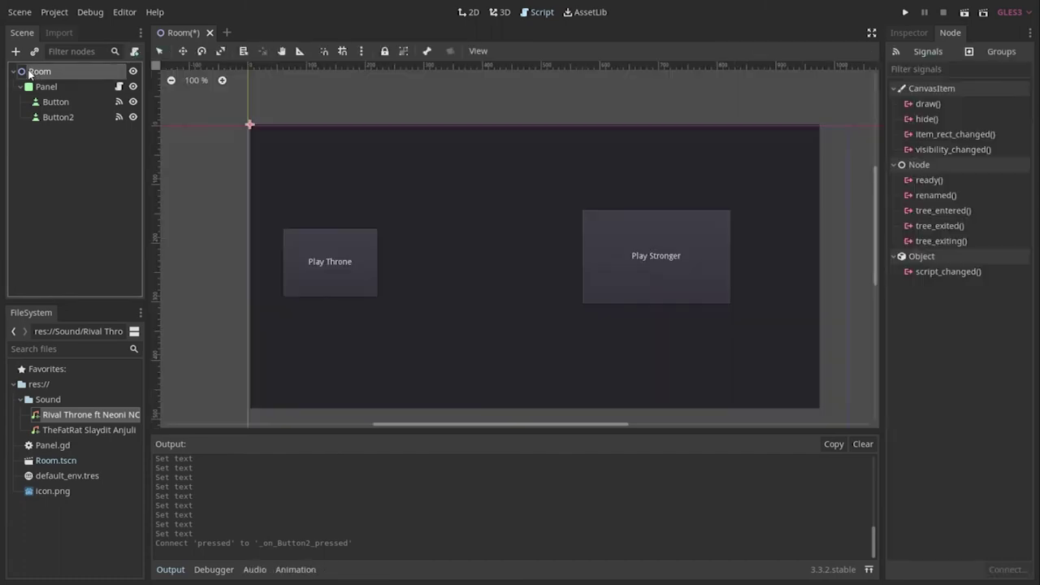
left_click(15, 51)
left_click(406, 117)
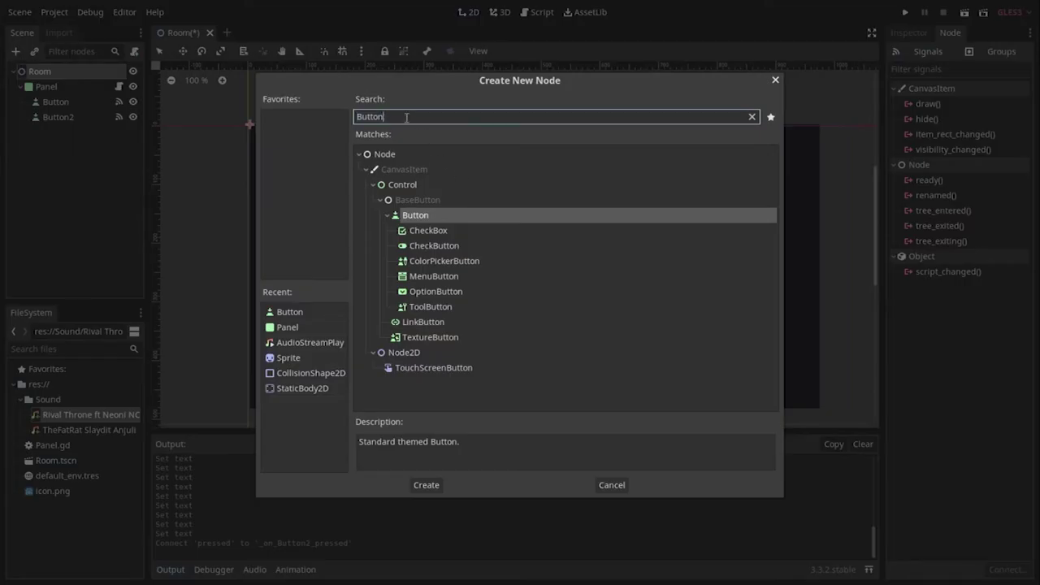
key("BackSpace")
key("BackSpace")
key("BackSpace")
key("BackSpace")
type("Aidu")
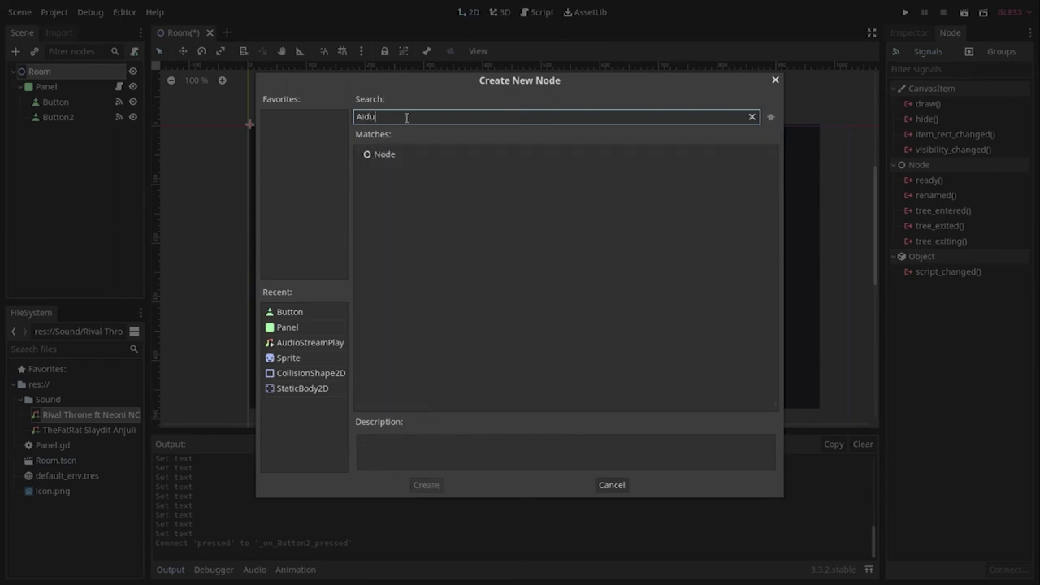
key("BackSpace")
key("BackSpace")
key("BackSpace")
type("udio")
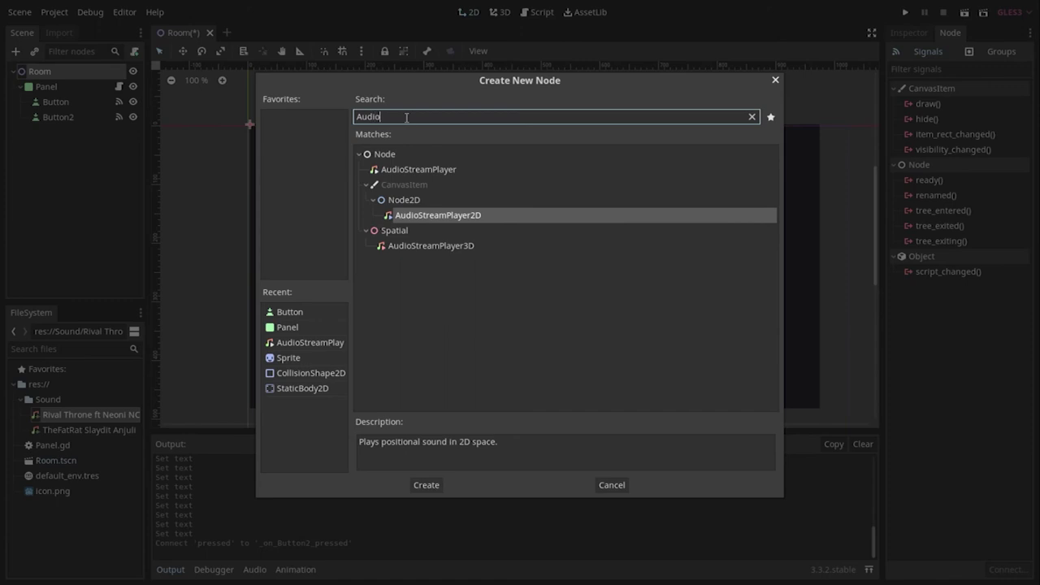
left_click(438, 172)
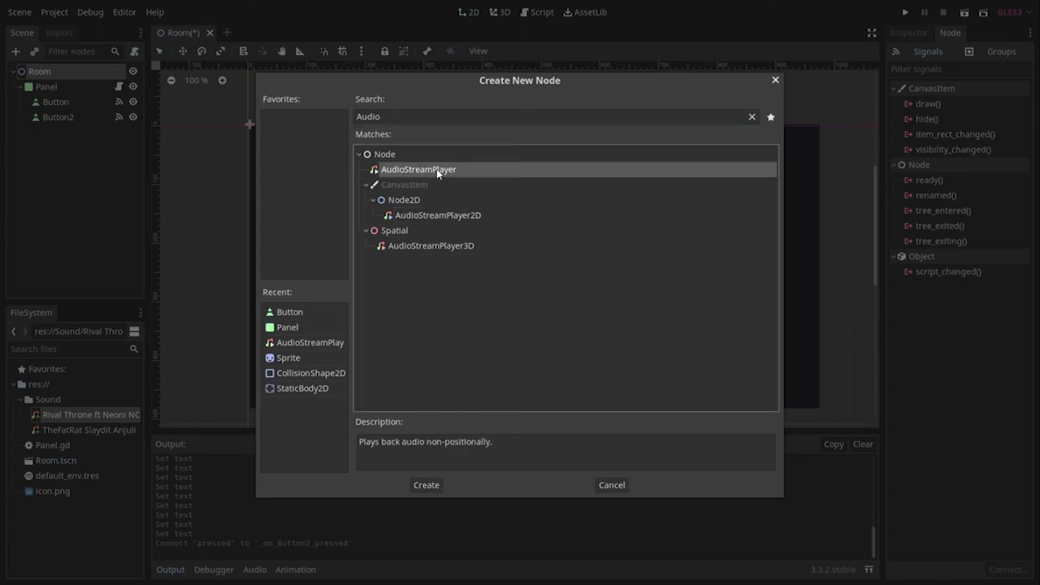
double_click(436, 171)
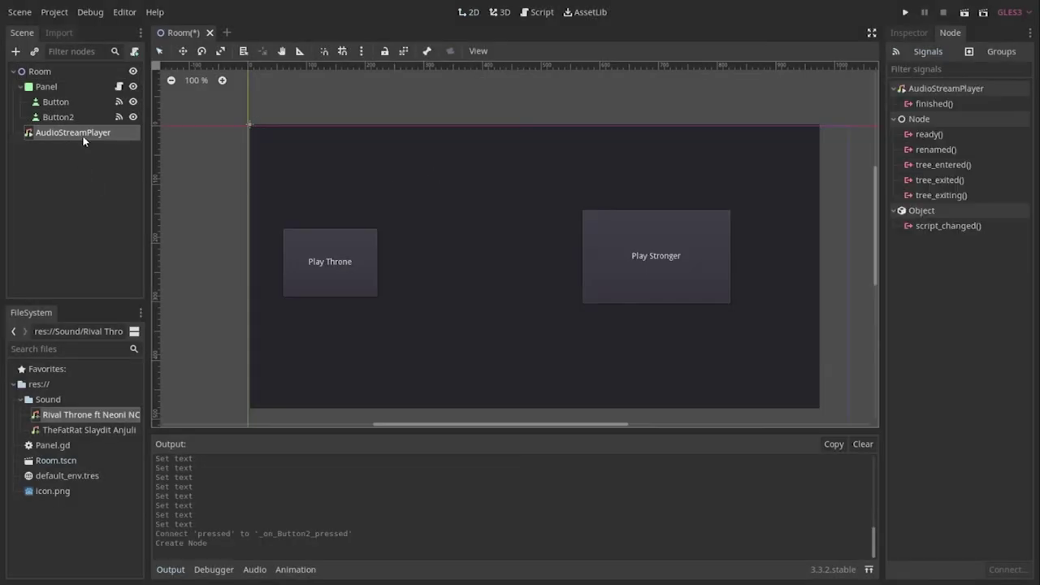
Step: Show the AudioStreamPlayer's properties in the Inspector and choose Load for its Stream property
left_click(904, 34)
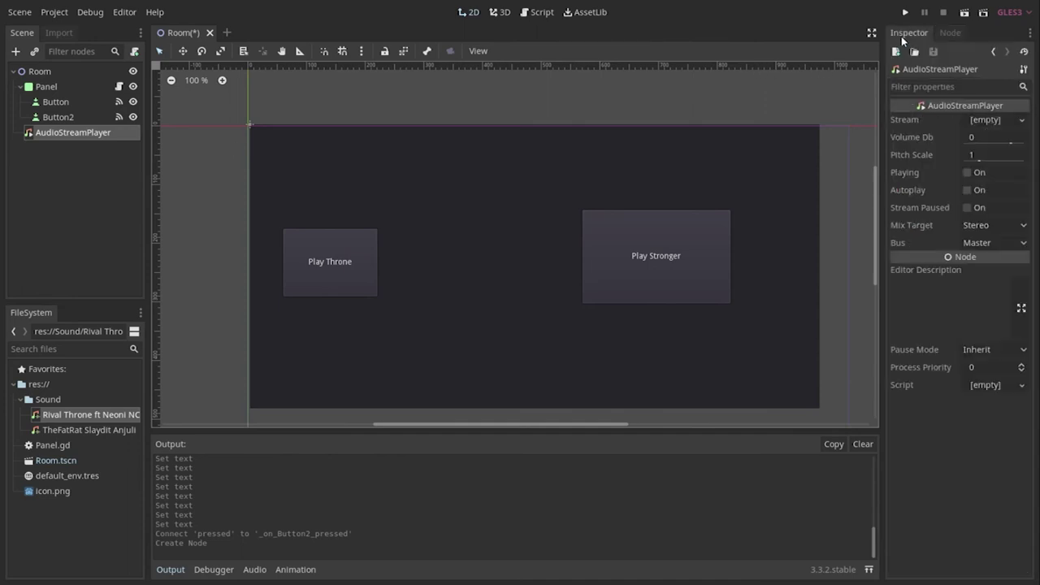
left_click(1014, 120)
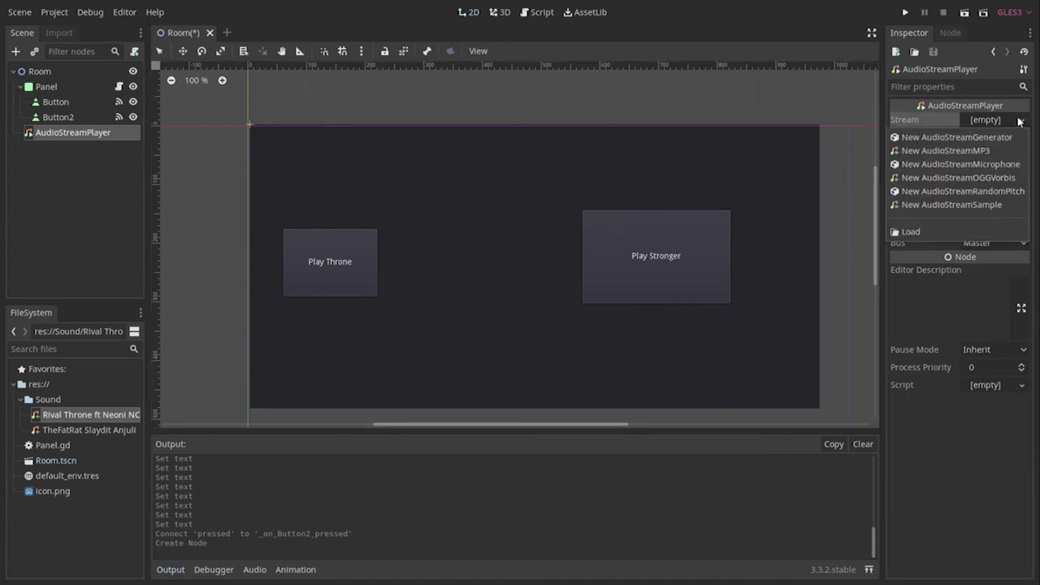
left_click(915, 232)
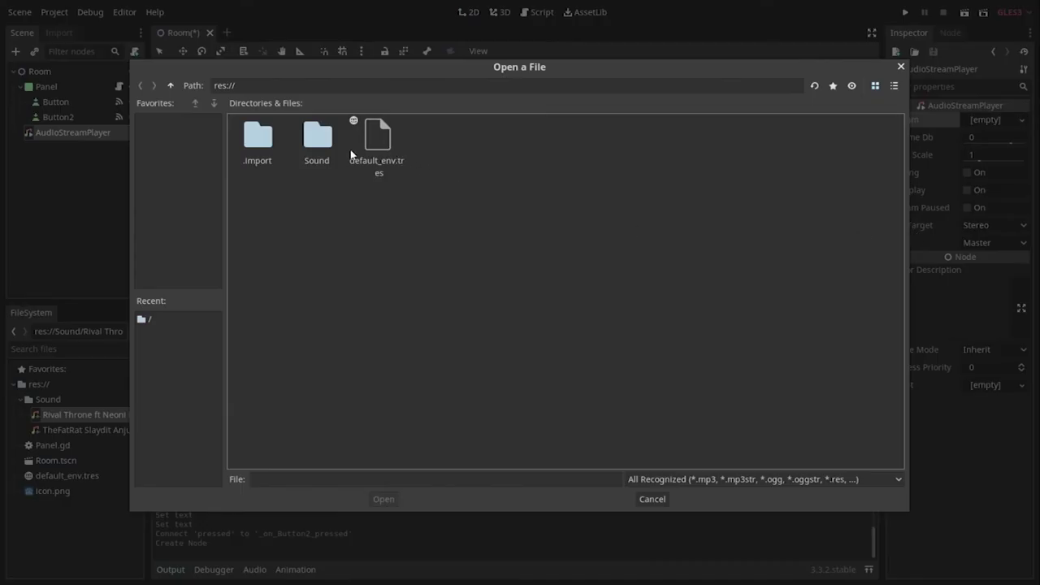
Step: Browse the Sound folder's Rival Throne and TheFatRat Stronger MP3s, then cancel without loading a stream
double_click(316, 148)
left_click(264, 142)
left_click(323, 143)
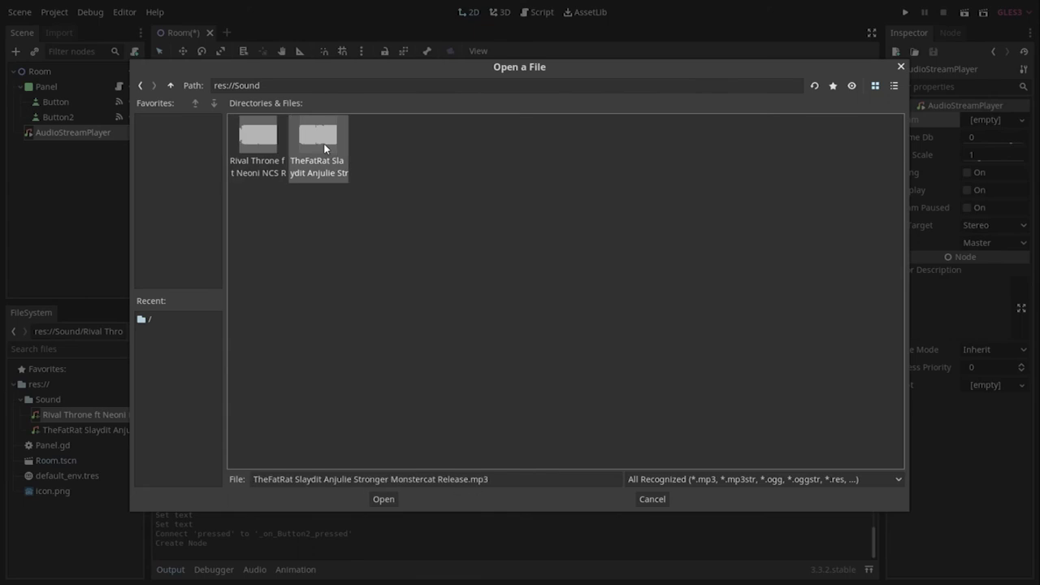
left_click(271, 150)
left_click(322, 145)
left_click(250, 142)
left_click(329, 140)
left_click(257, 145)
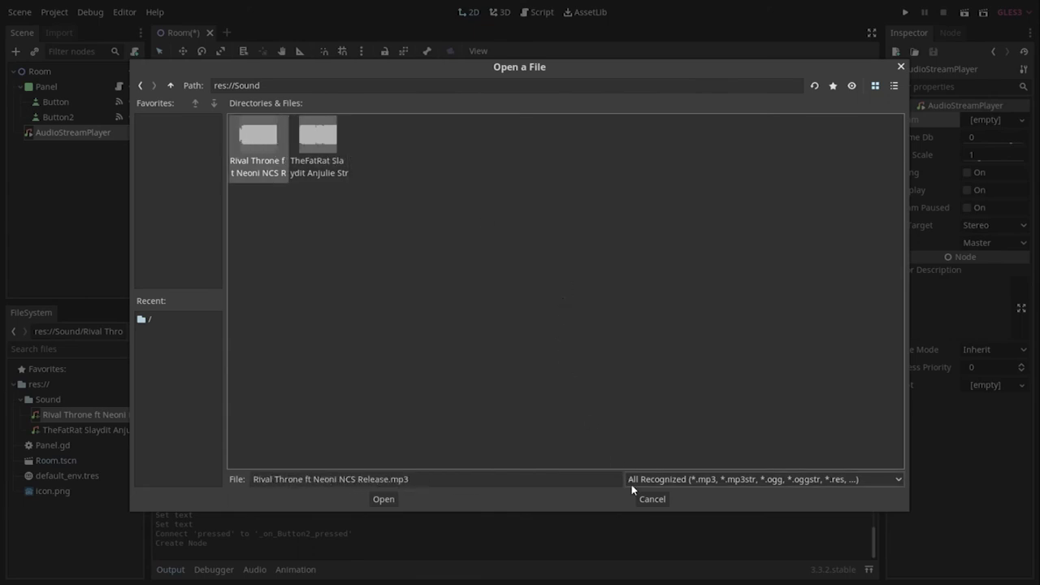
left_click(644, 498)
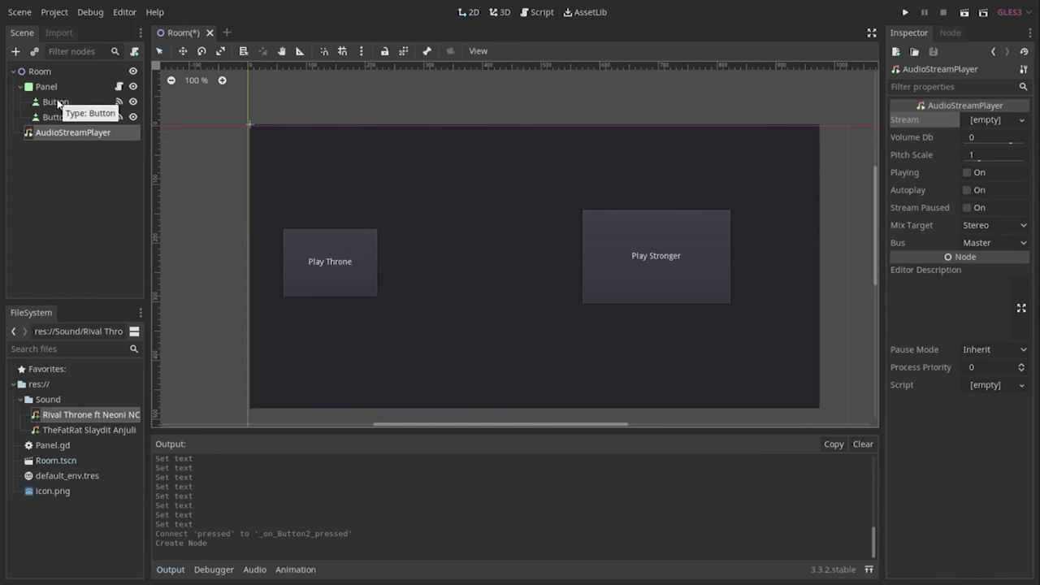
Step: On line 27 of Panel.gd, write var audio = get_parent().get_node("AudioStreamPlayer") using autocomplete
left_click(119, 86)
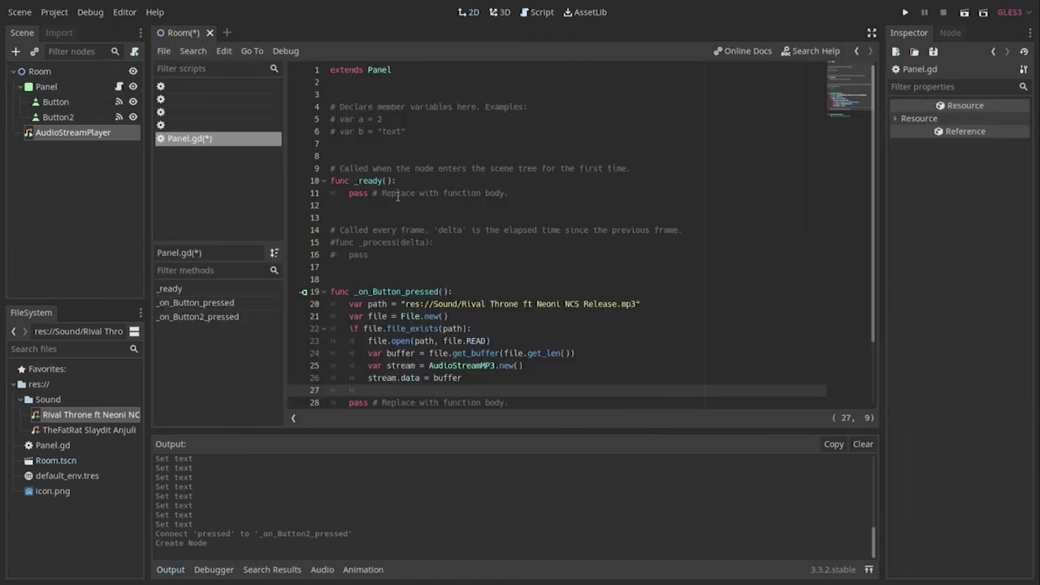
scroll(476, 242, "down", 2)
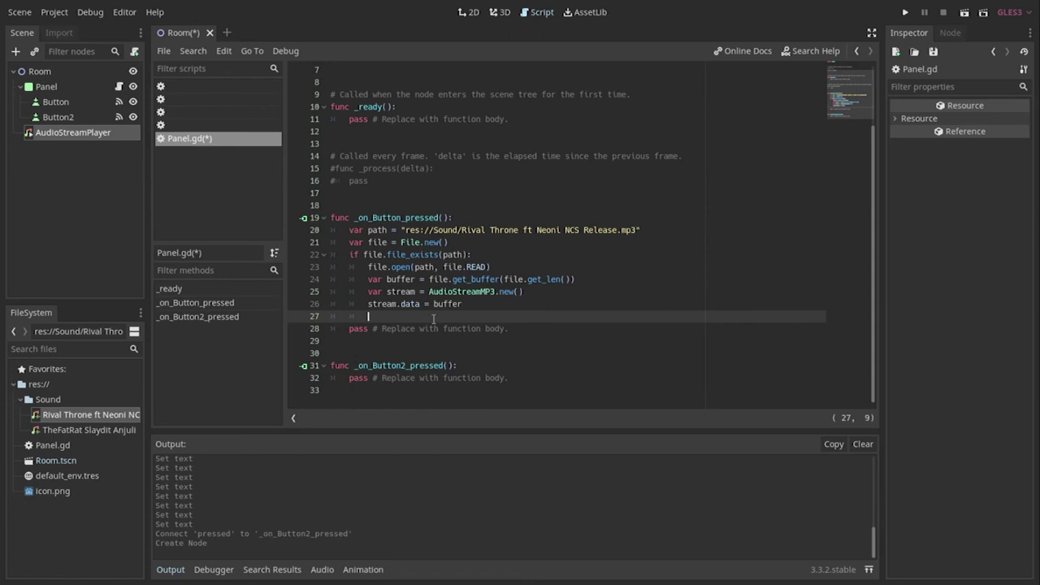
type("var ")
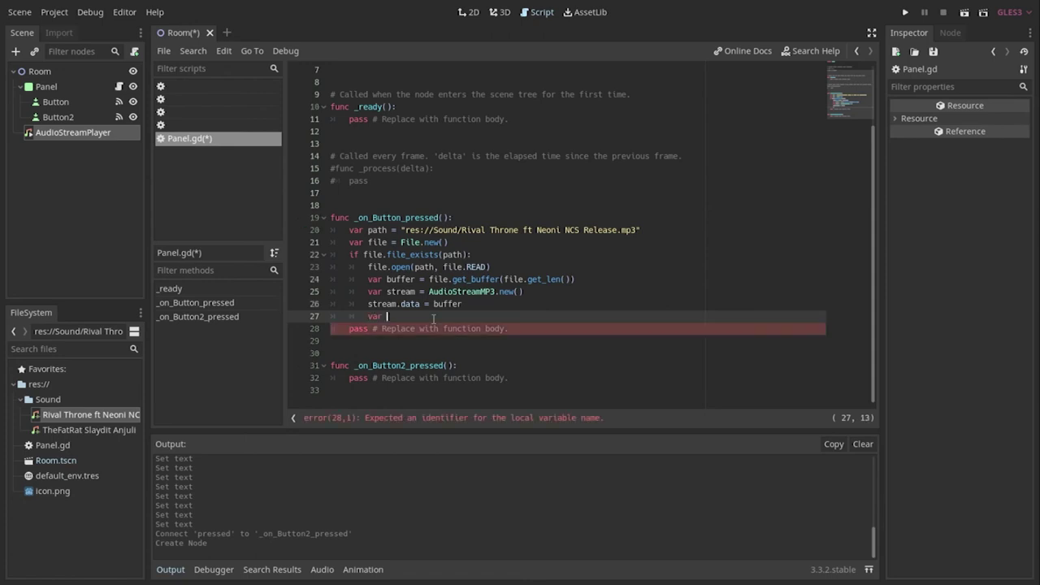
type("audio = get")
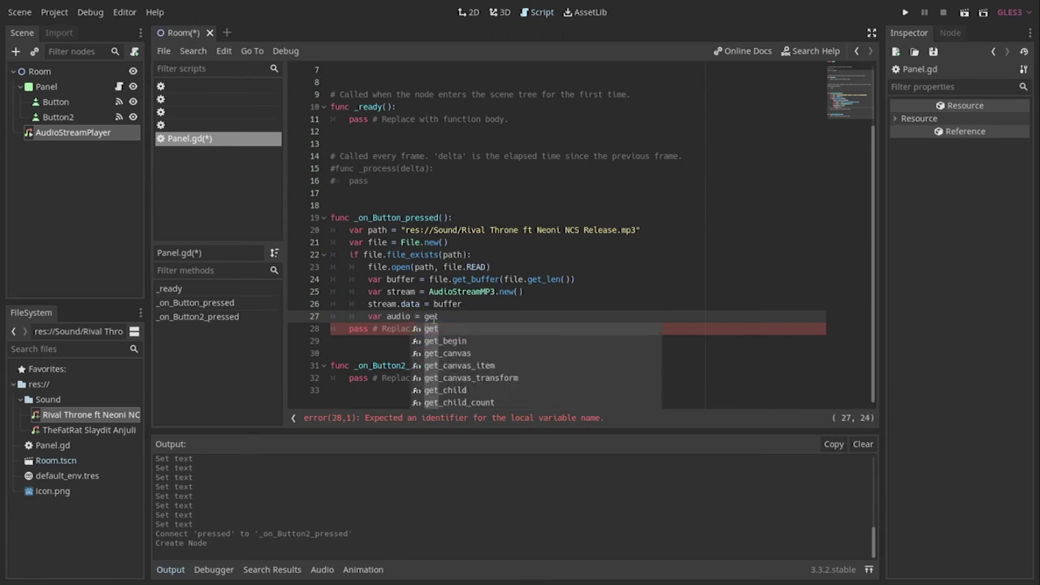
type("_pa")
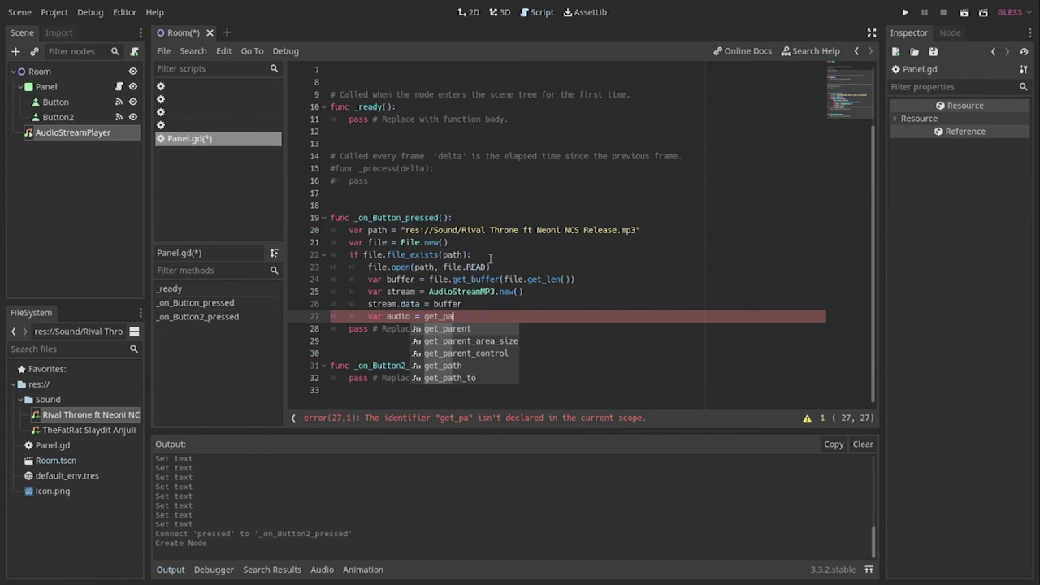
key("BackSpace")
key("BackSpace")
key("BackSpace")
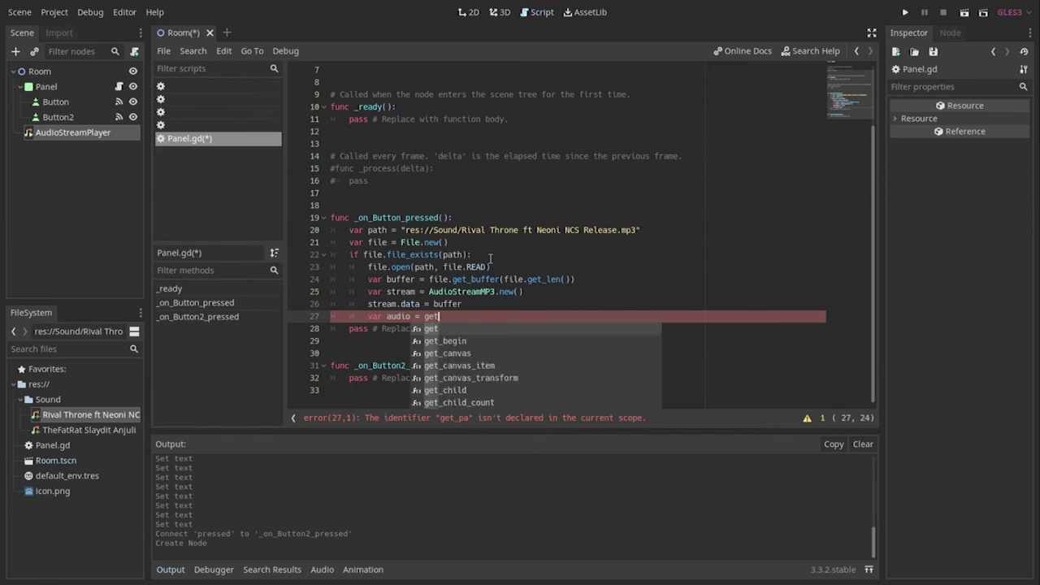
type("_node(")
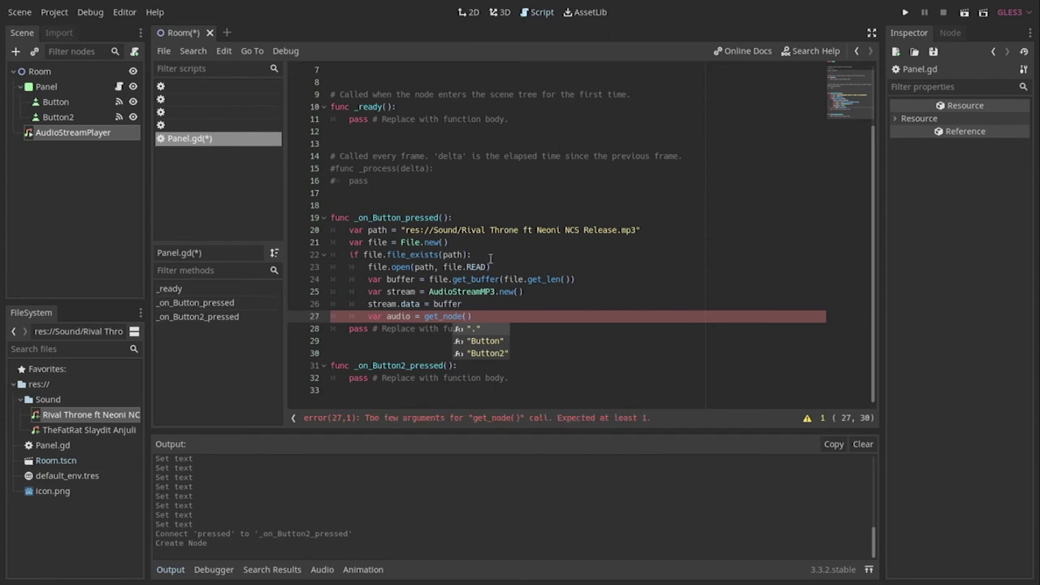
key("BackSpace")
key("BackSpace")
key("BackSpace")
key("BackSpace")
key("BackSpace")
key("BackSpace")
type("_pa")
key("Return")
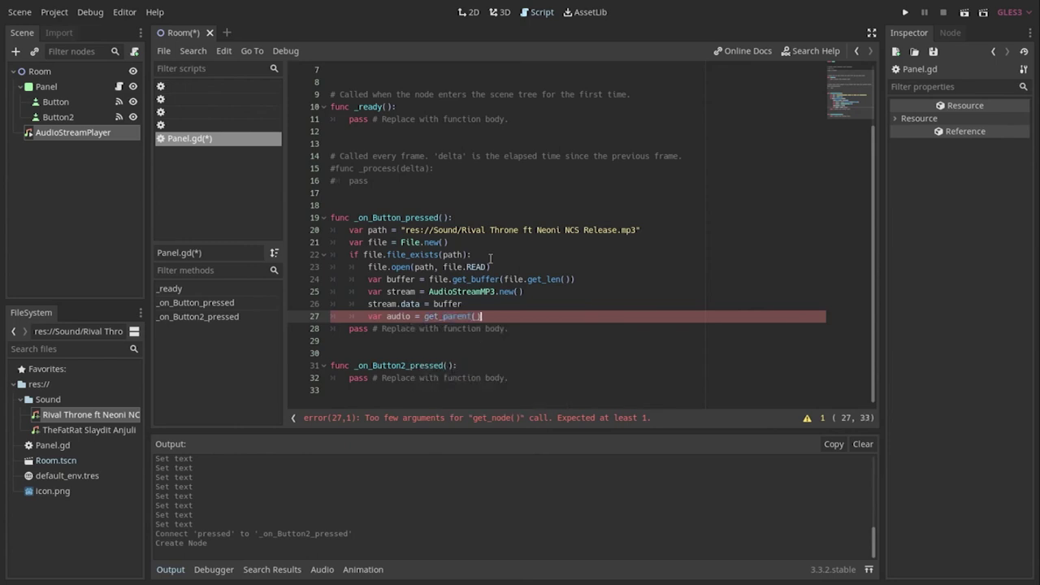
type(".get")
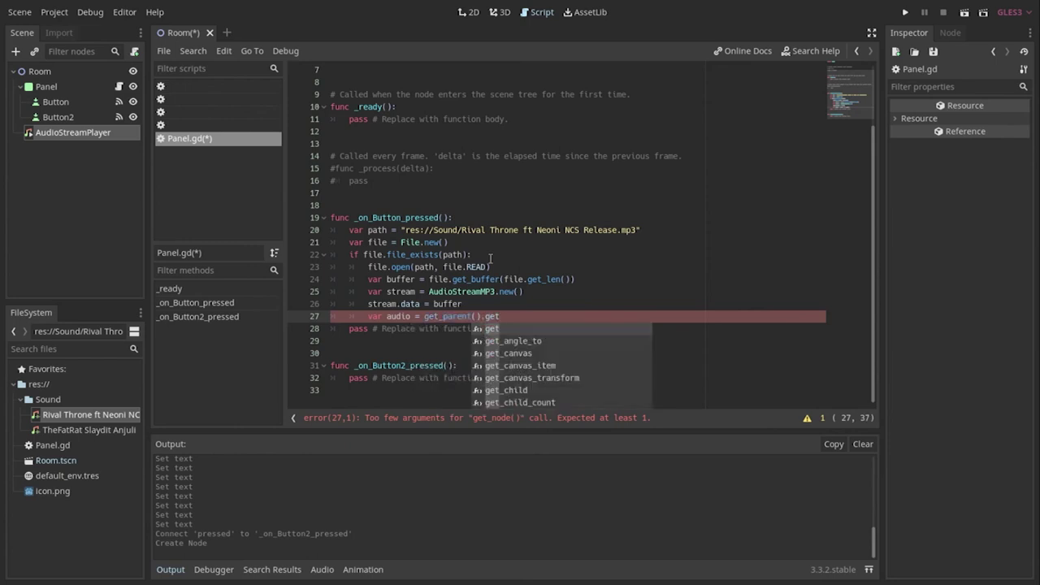
type("_node")
key("Return")
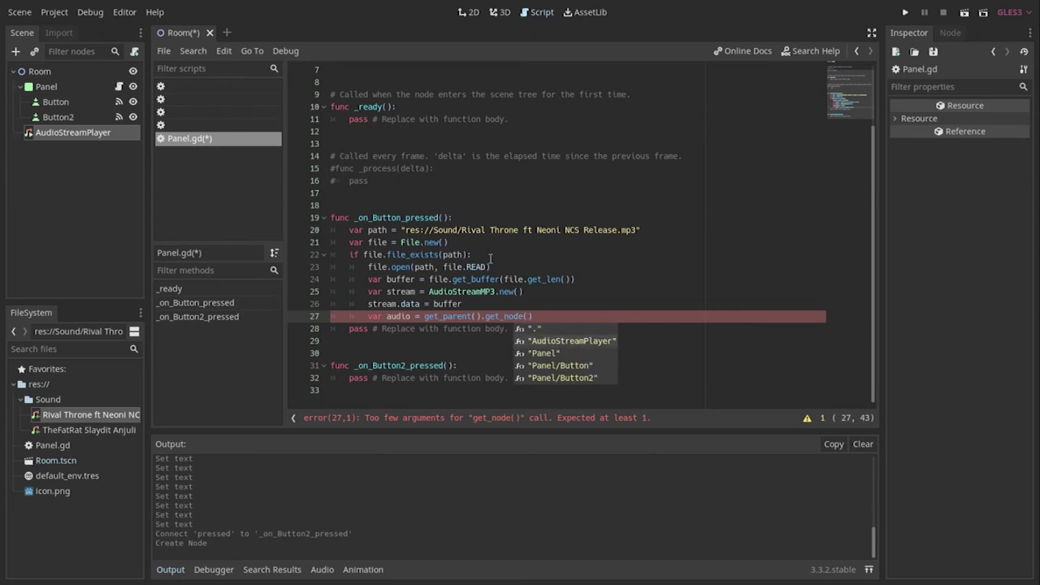
key("Down")
key("Return")
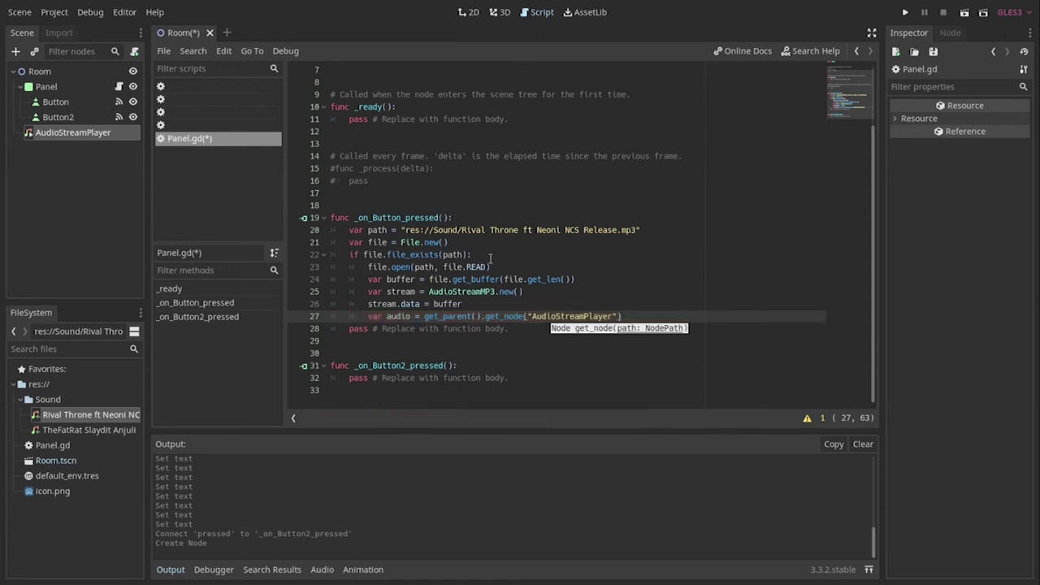
key("Return")
Step: Add the line audio.stream = stream below the get_node line
type("audi")
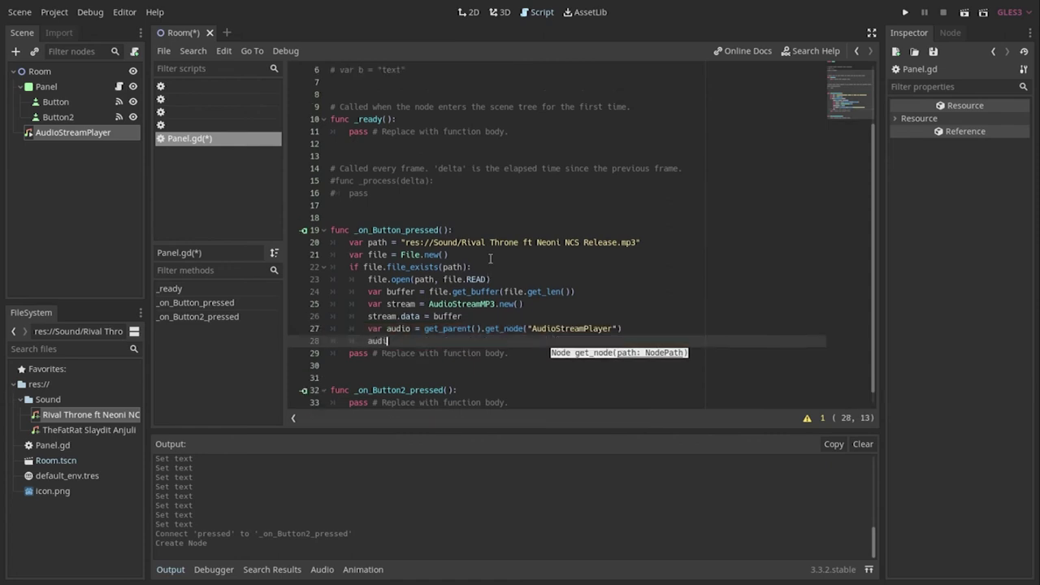
type("o.s")
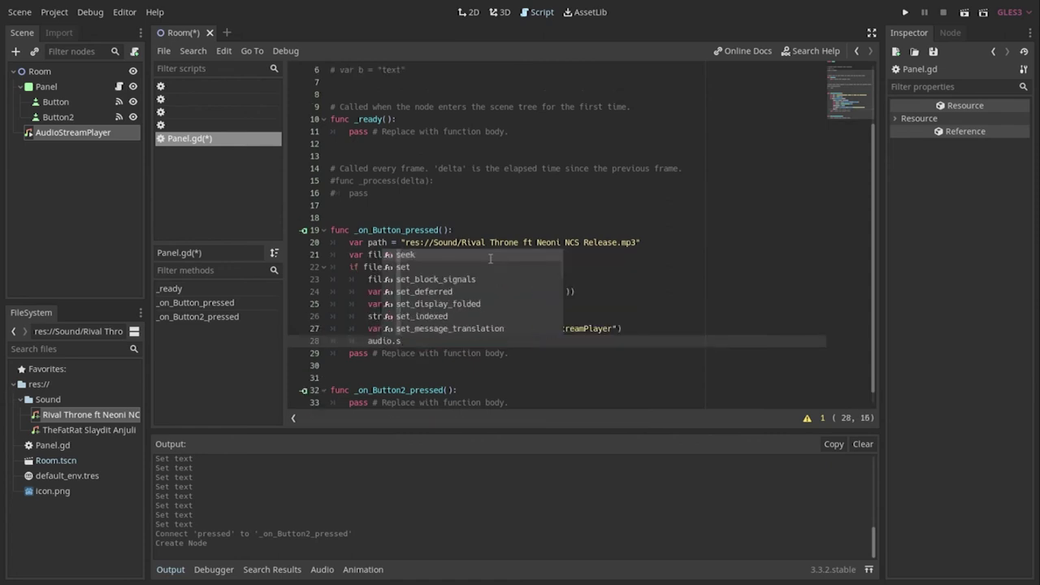
type("tre")
key("Return")
type("= stre")
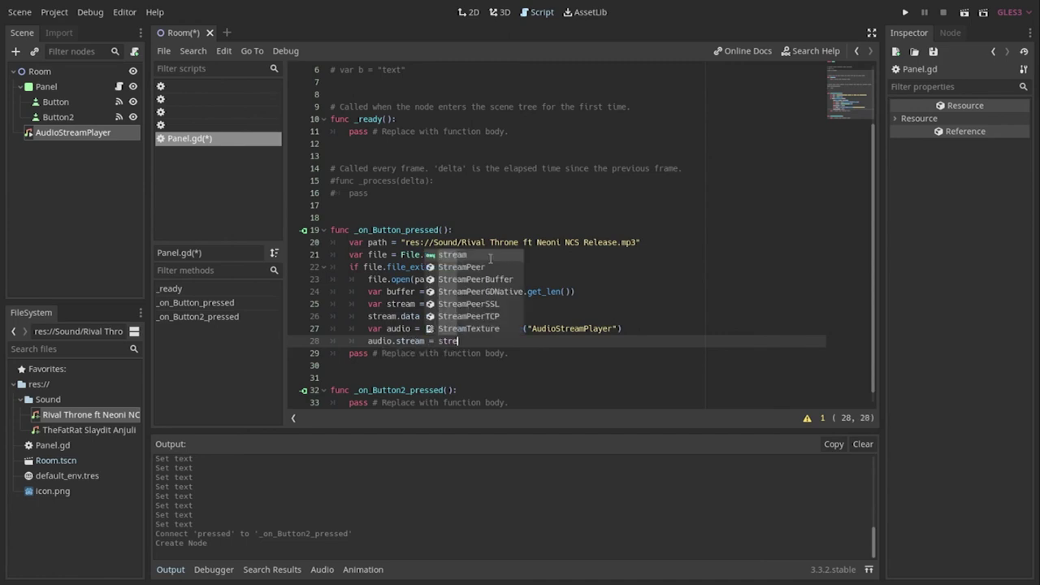
key("Return")
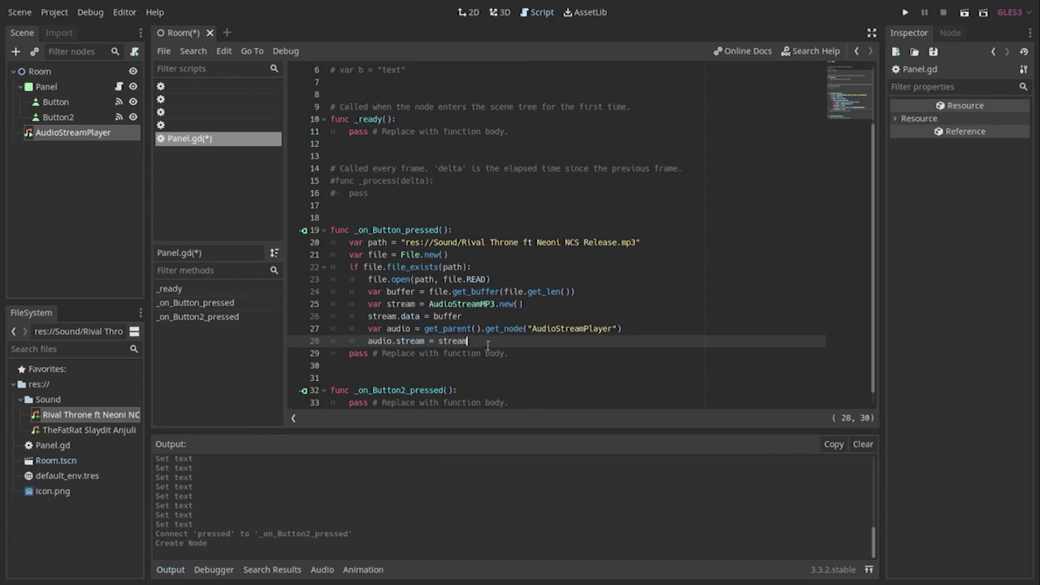
key("Return")
Step: Add audio.play() on the next line to start playback
type("audio.p")
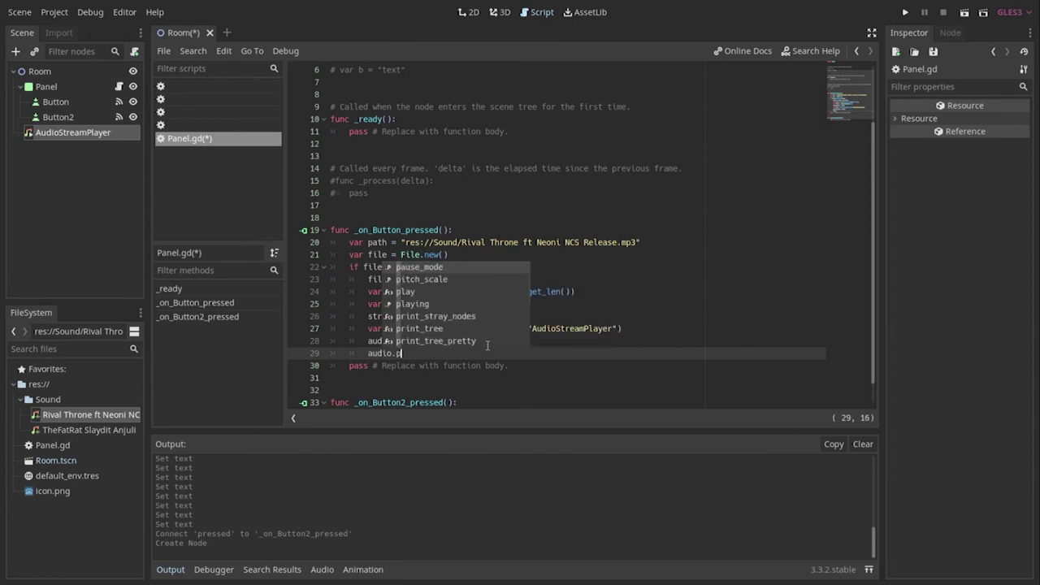
key("Down")
key("Down")
key("Return")
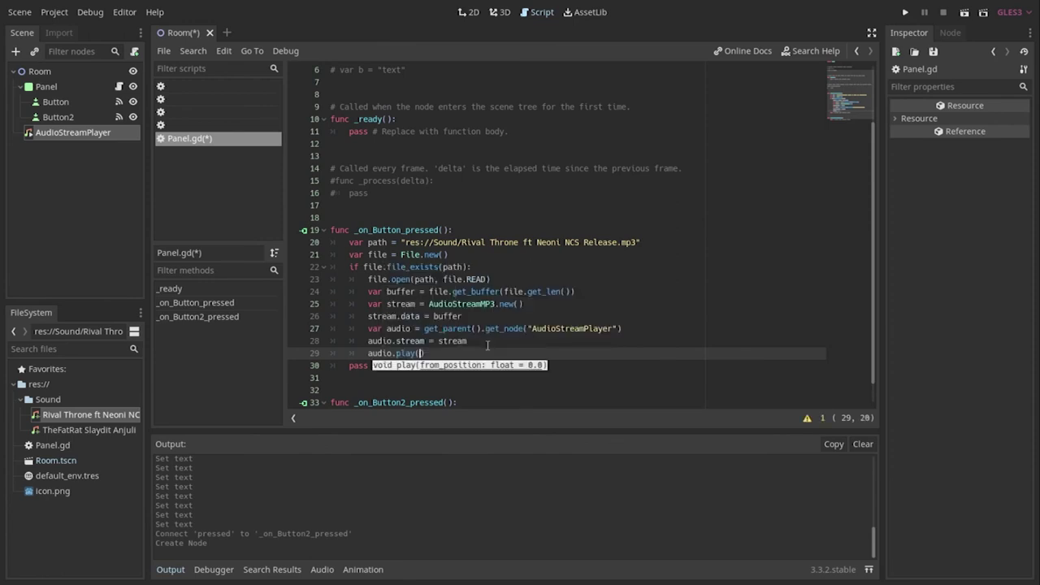
left_click(492, 340)
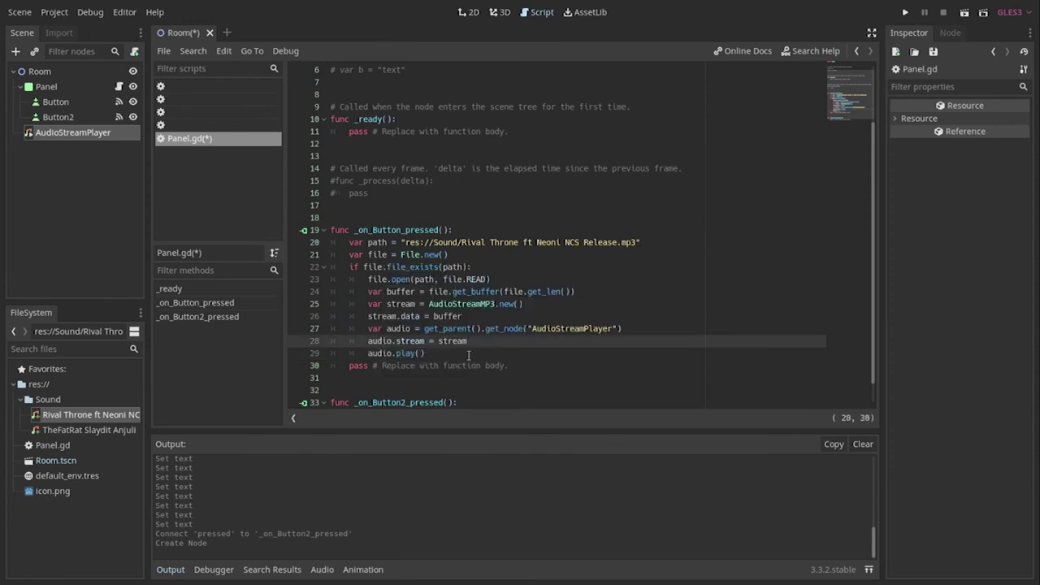
scroll(469, 355, "down", 1)
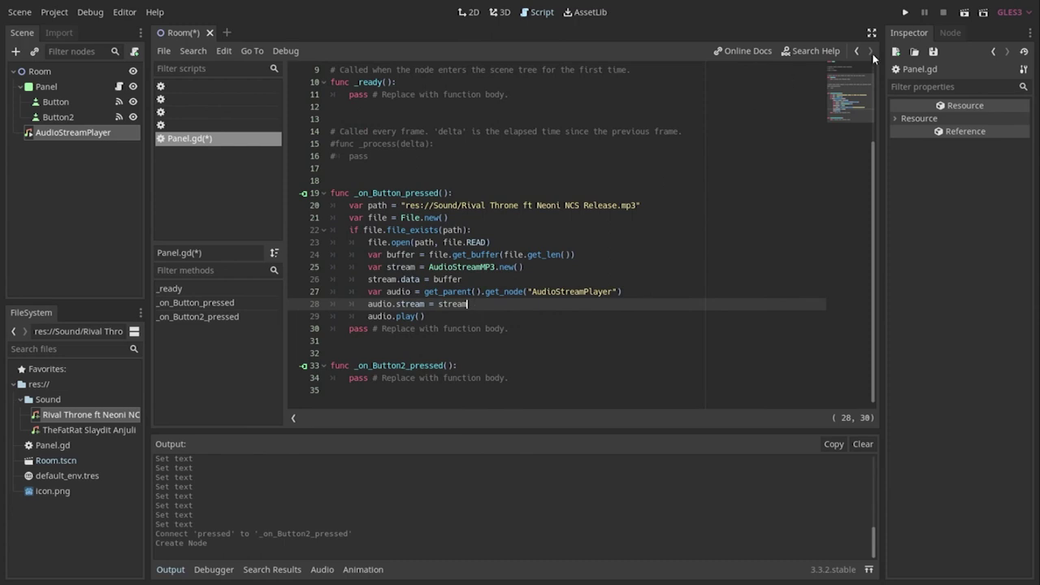
Step: Save and run the project, press Play Throne twice to hear it, then close the game window
left_click(905, 15)
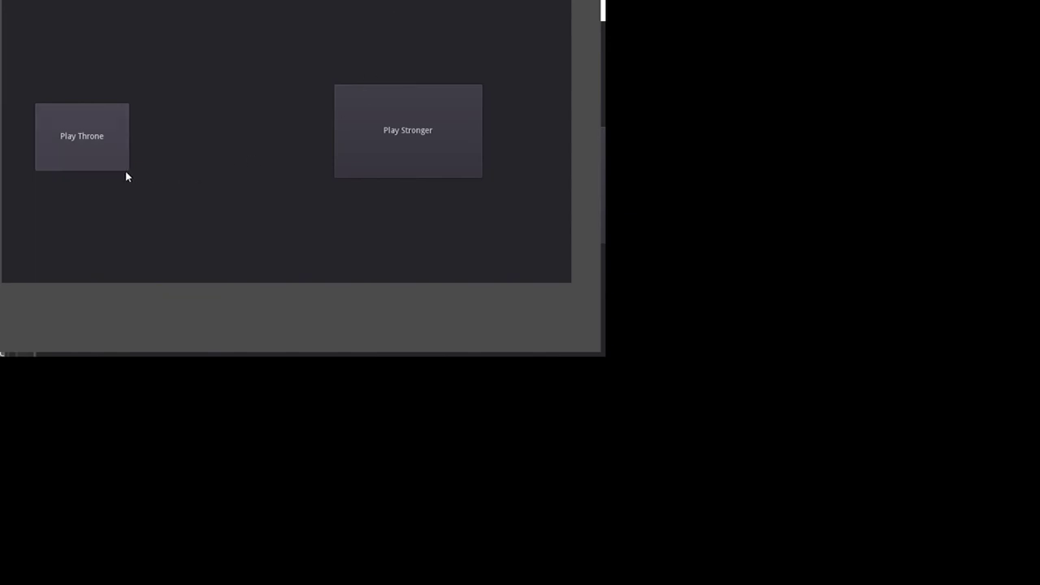
left_click(125, 170)
left_click(125, 170)
key("alt+F4")
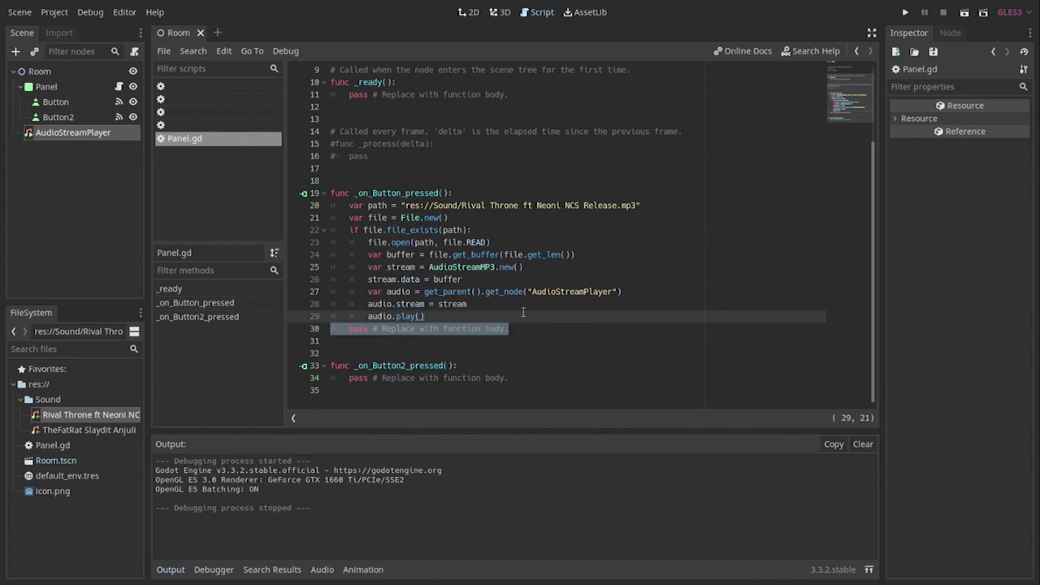
Step: Remove the leftover pass line and paste the lines 20–29 loading code over pass in _on_Button2_pressed
key("BackSpace")
key("BackSpace")
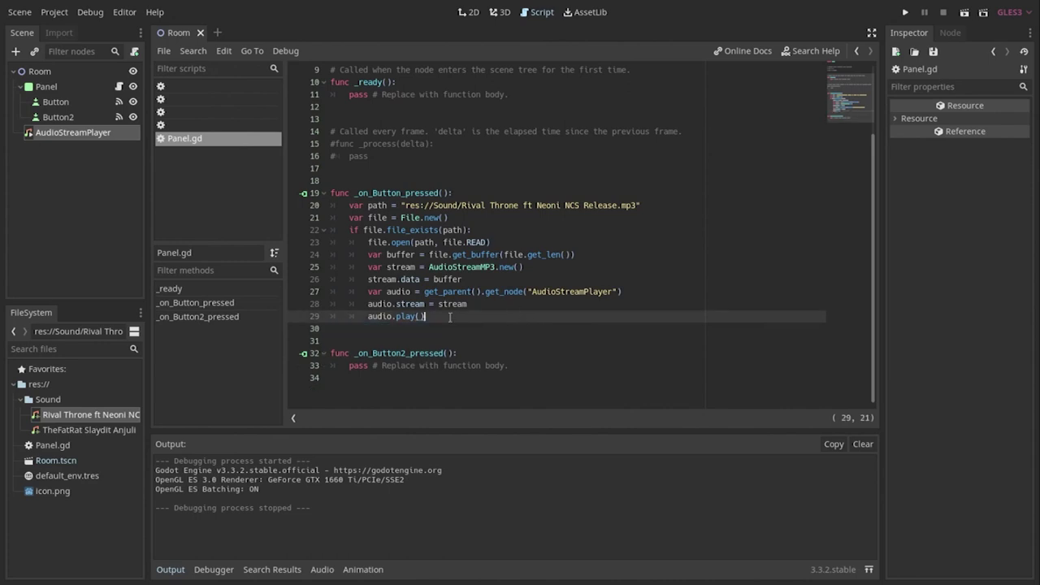
left_click_drag(453, 318, 502, 195)
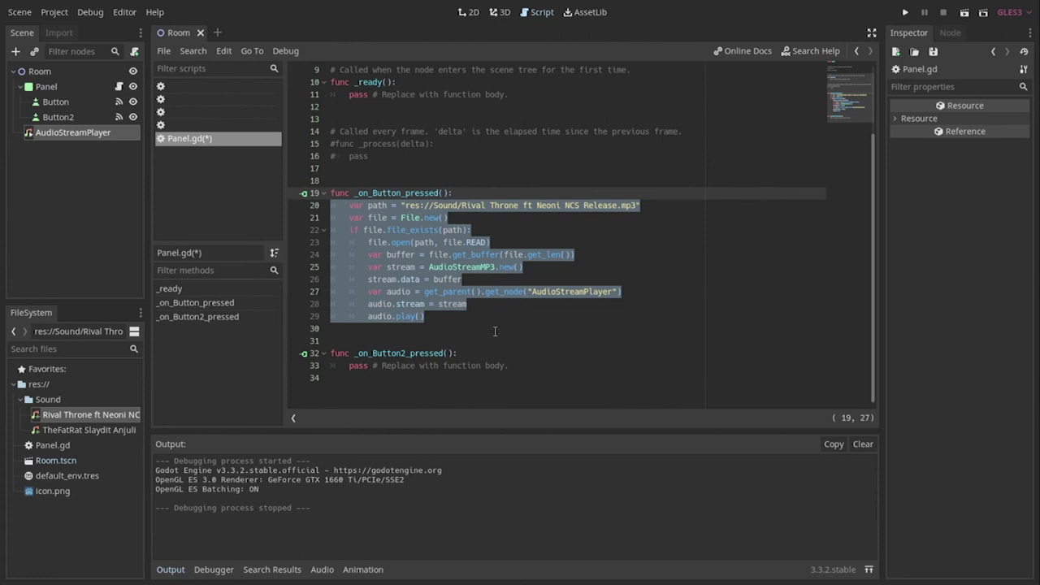
left_click_drag(512, 366, 510, 349)
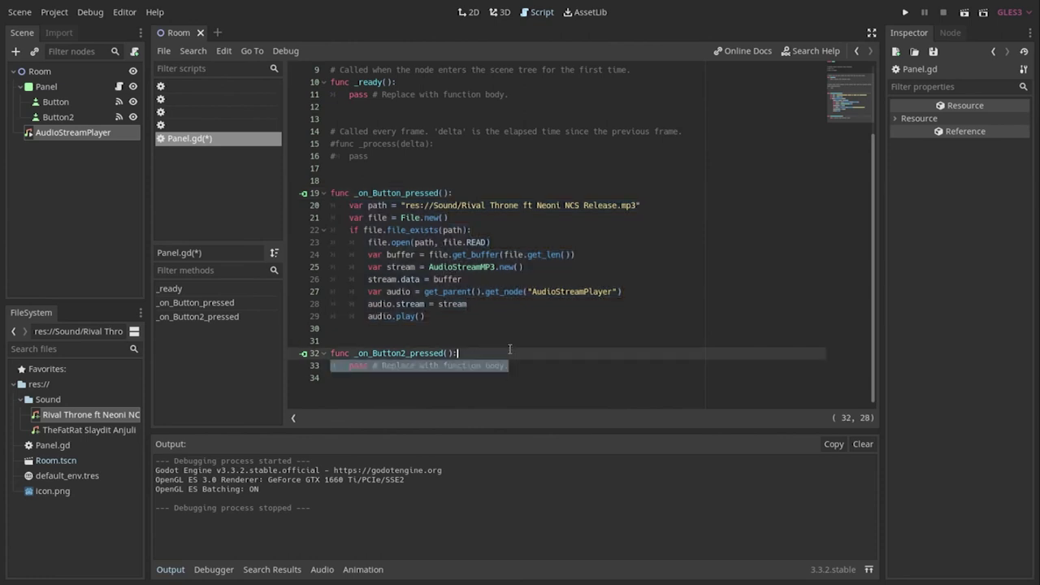
type("var path = \"res://Sound/Rival Throne ft Neoni NCS Release.mp3\" \tvar file = File.new() \tif file.file_exists(path): \t\tfile.open(path, file.READ) \t\tvar buffer = file.get_buffer(file.get_len()) \t\tvar stream = AudioStreamMP3.new() \t\tstream.data = buffer \t\tvar audio = get_parent().get_node(\"AudioStreamPlayer\") \t\taudio.stream = stream \t\taudio.play()")
scroll(504, 349, "down", 3)
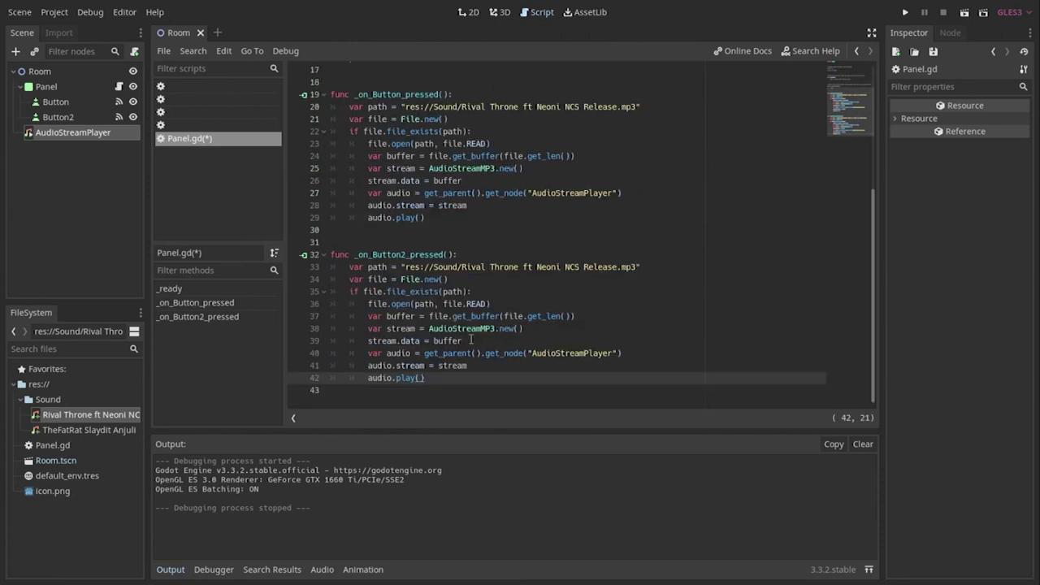
Step: Replace line 33's path with the TheFatRat Stronger MP3's copied path, then save and run
left_click(438, 264)
right_click(93, 432)
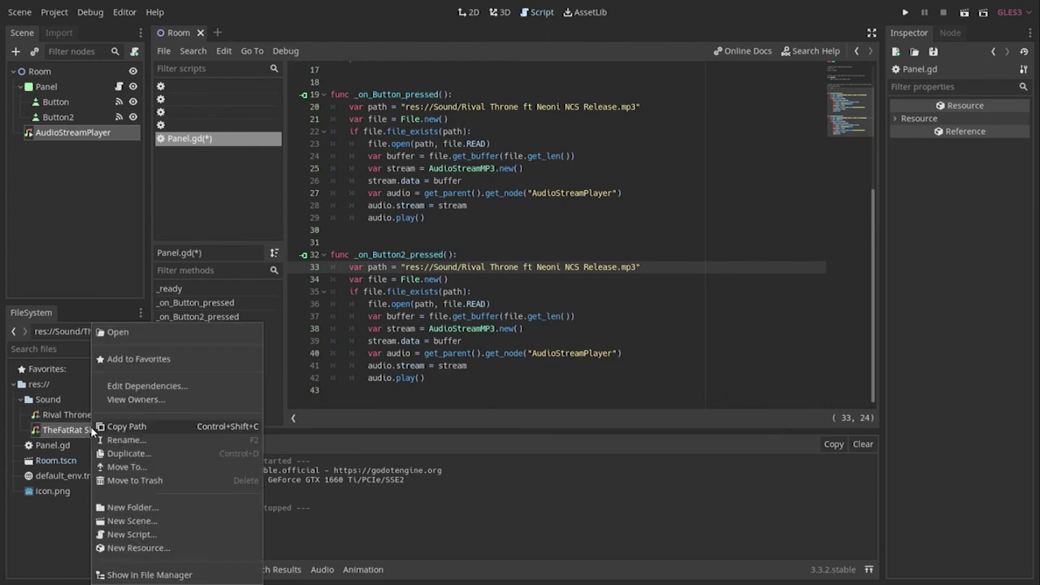
left_click(114, 428)
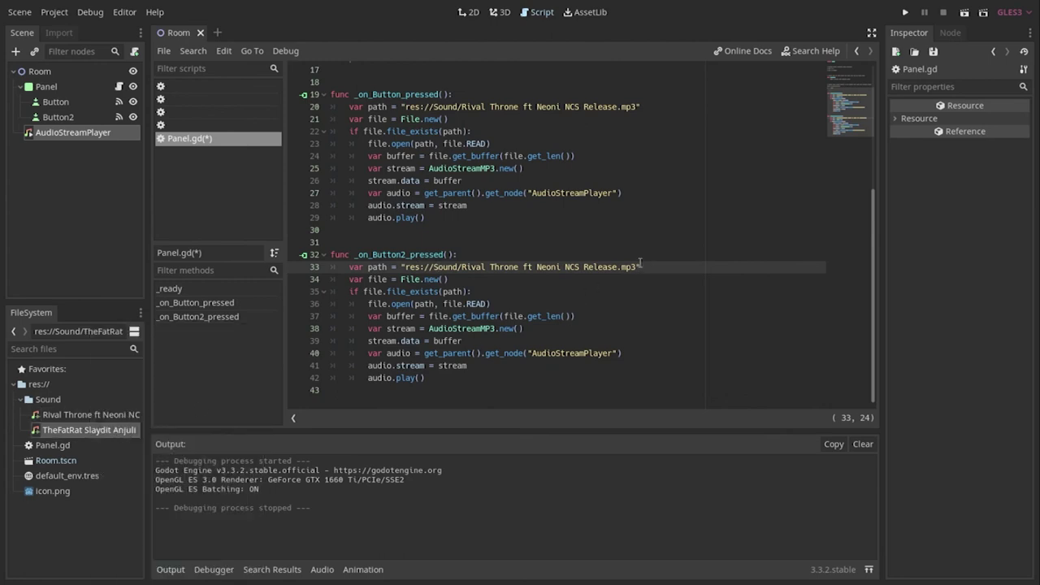
left_click_drag(636, 267, 406, 266)
type("res://Sound/TheFatRat Slaydit Anjulie Stronger Monstercat Release.mp3")
left_click(491, 279)
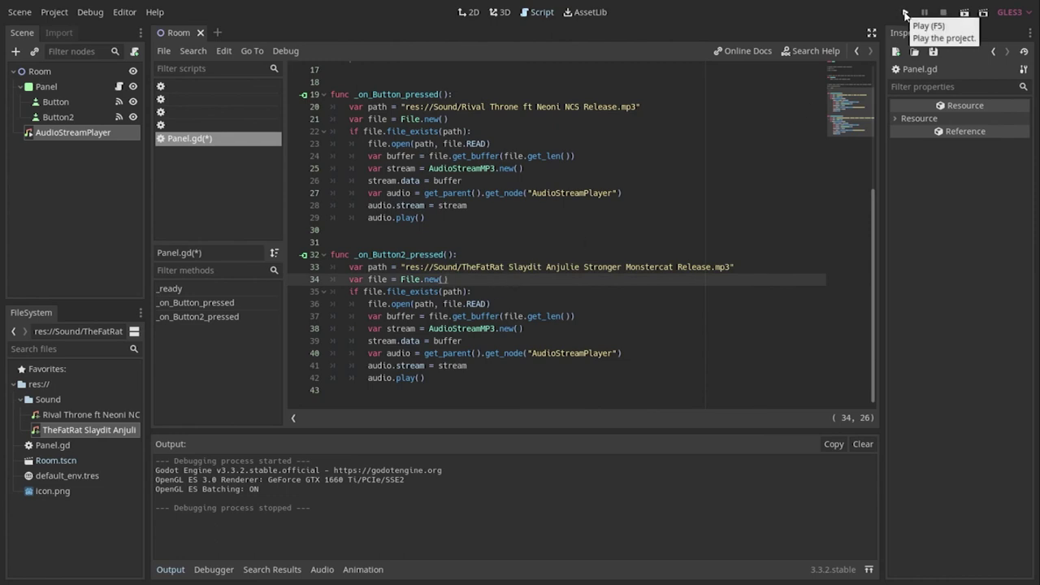
left_click(904, 14)
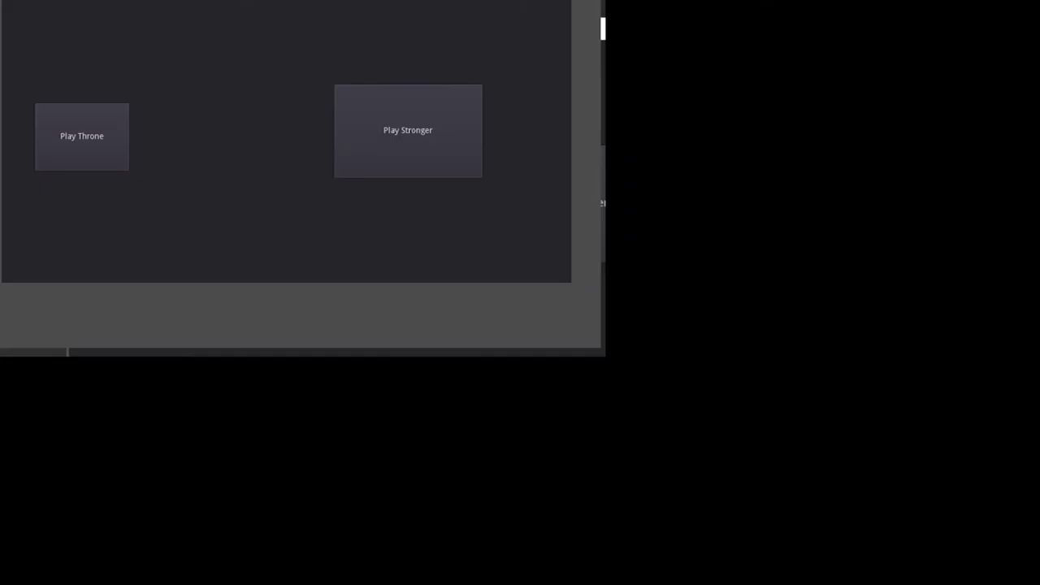
Step: Press Play Throne, then Play Stronger in the running game, then close the game window
left_click(98, 114)
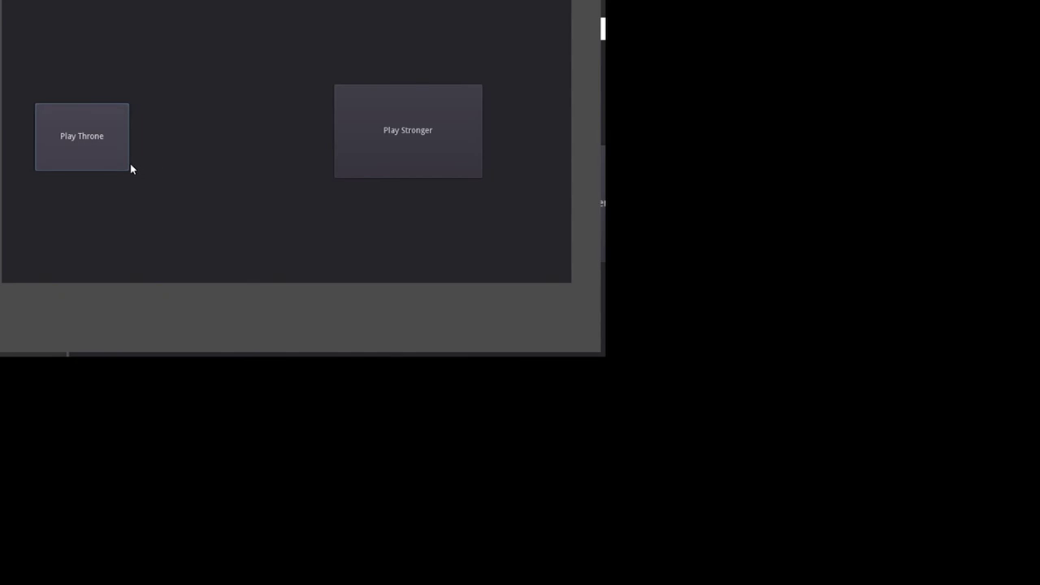
left_click(477, 162)
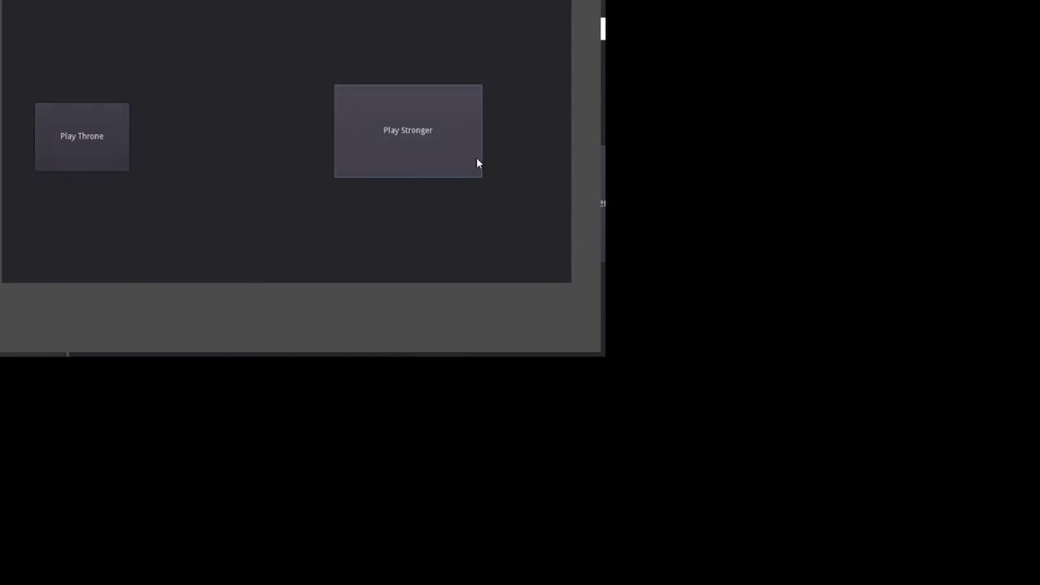
key("alt+F4")
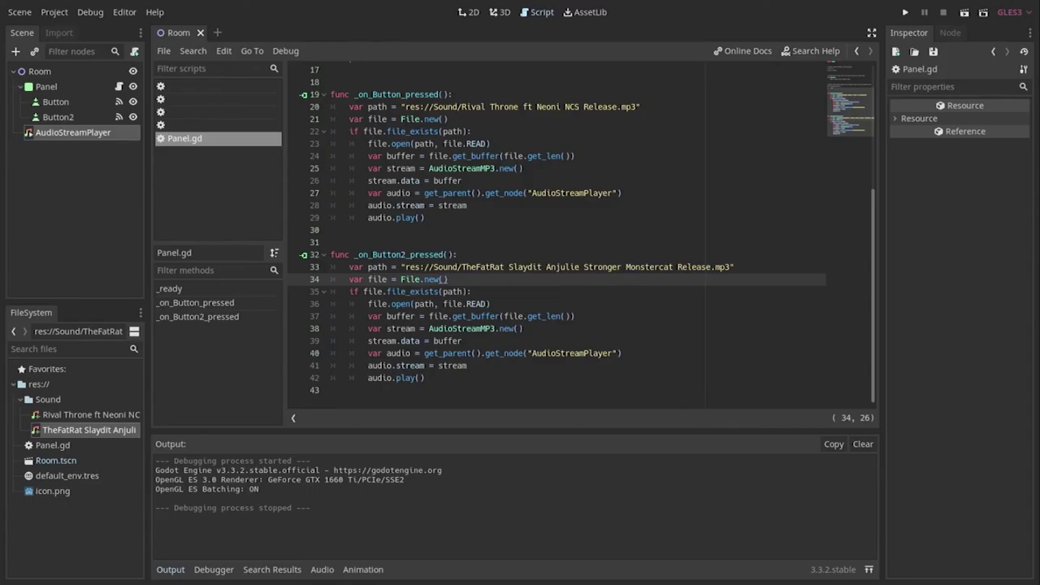
left_click(497, 230)
left_click(508, 219)
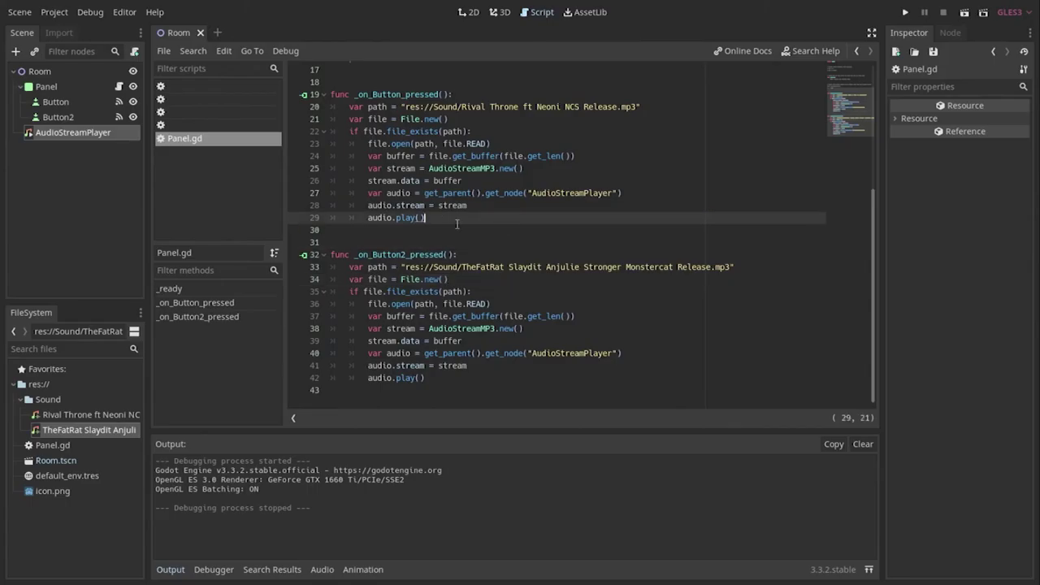